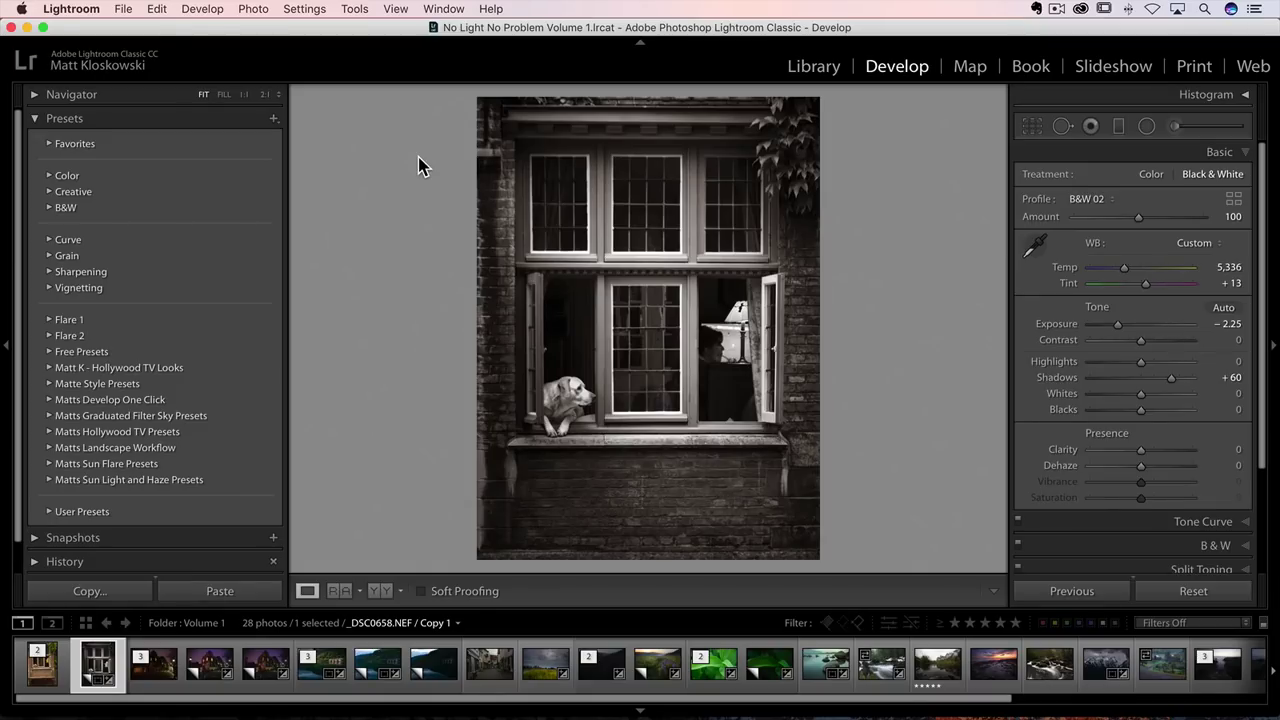
# Dismiss the Creative Cloud apps list, then glance at the Help menu without choosing anything.
pyautogui.click(1081, 9)
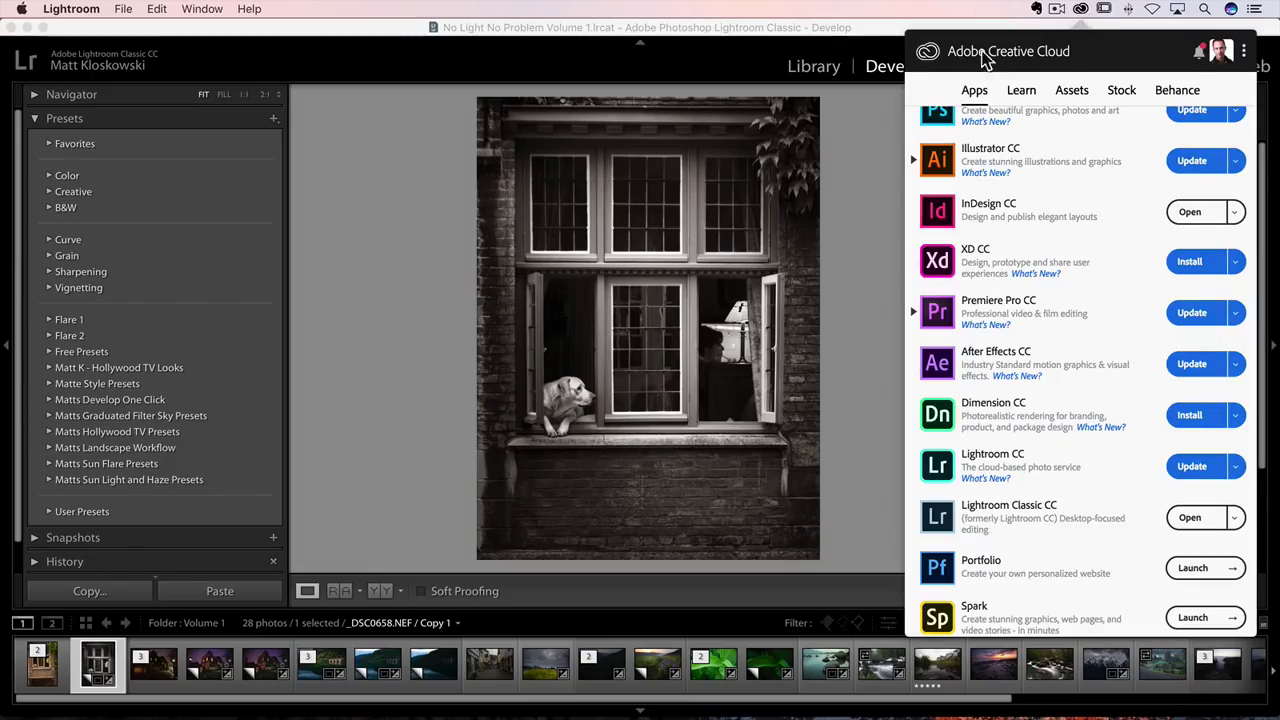
pyautogui.click(430, 296)
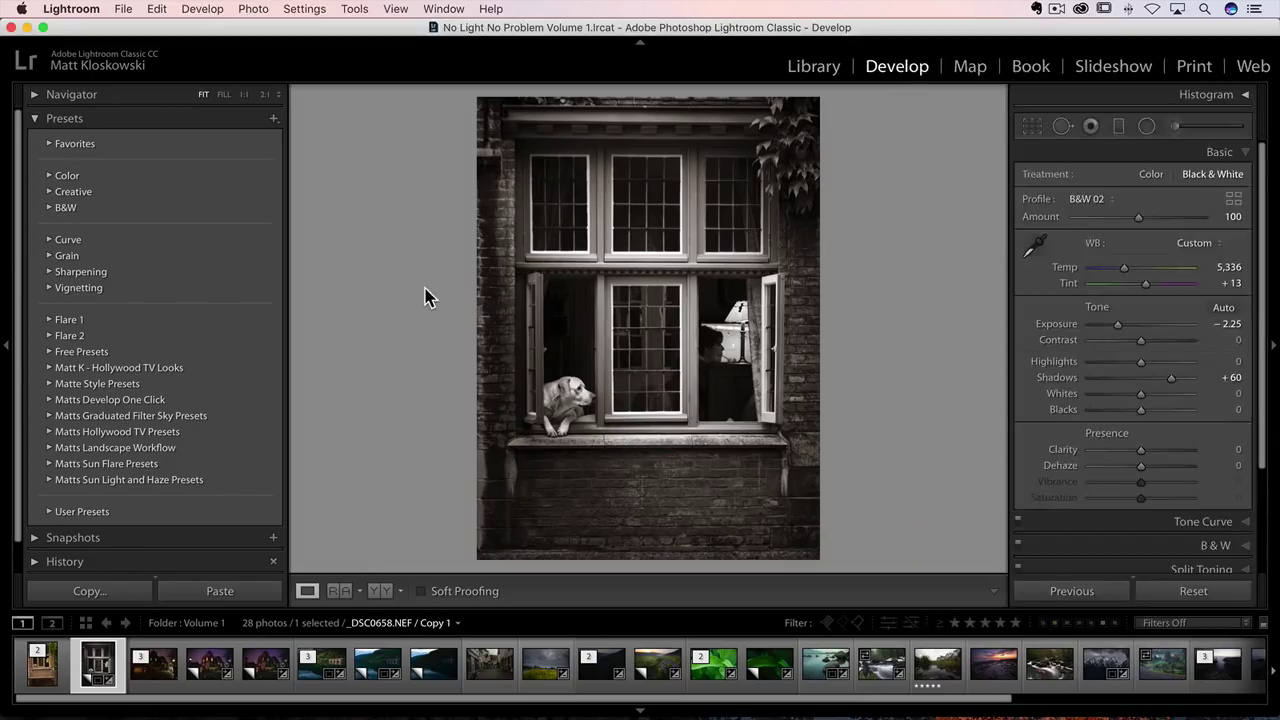
pyautogui.click(490, 9)
pyautogui.click(577, 106)
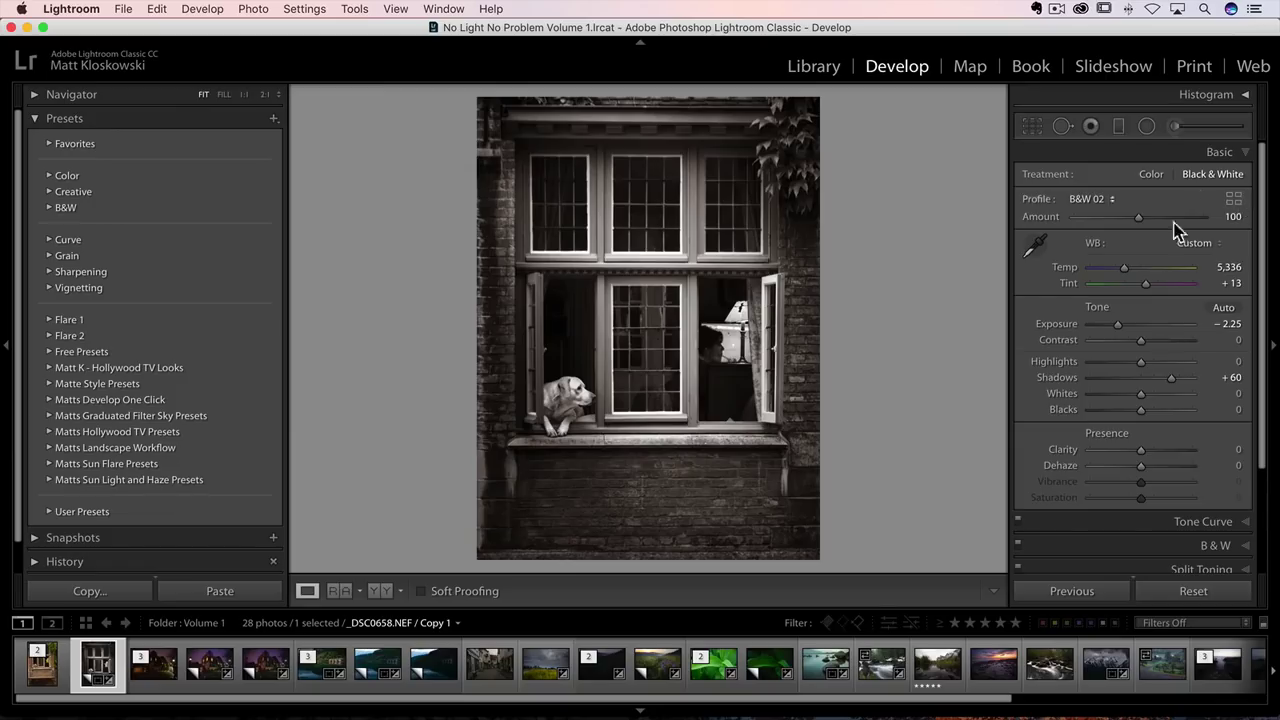
# Open the Profile Browser from the grid icon beside Profile in the Basic panel.
pyautogui.click(1232, 199)
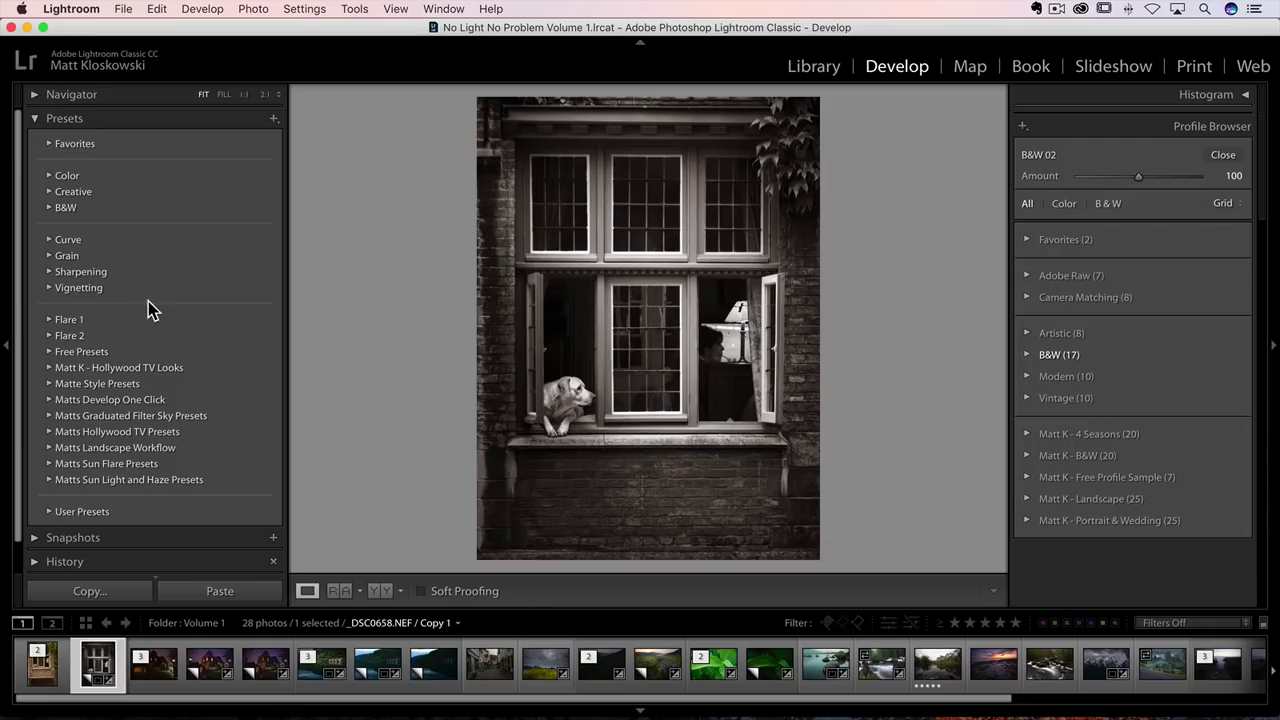
# In Manage Presets, uncheck Curve, Grain, Sharpening, Creative and Color, then save.
pyautogui.click(274, 118)
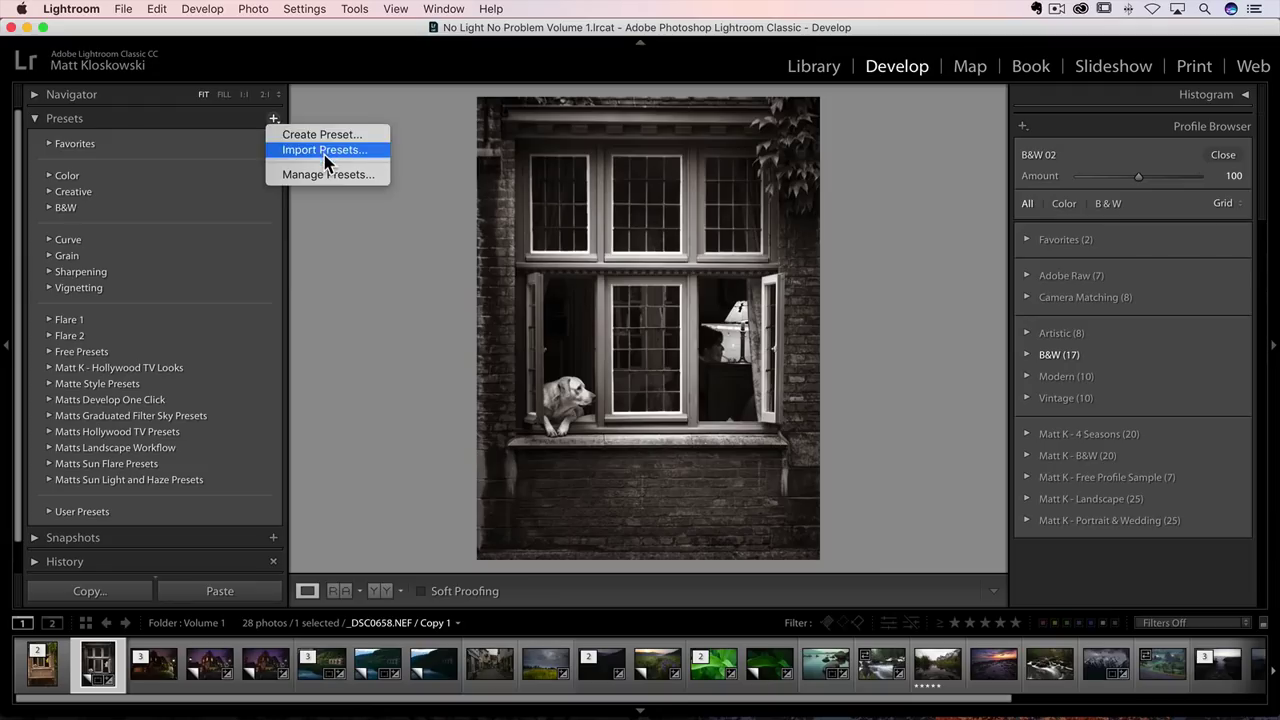
pyautogui.click(340, 175)
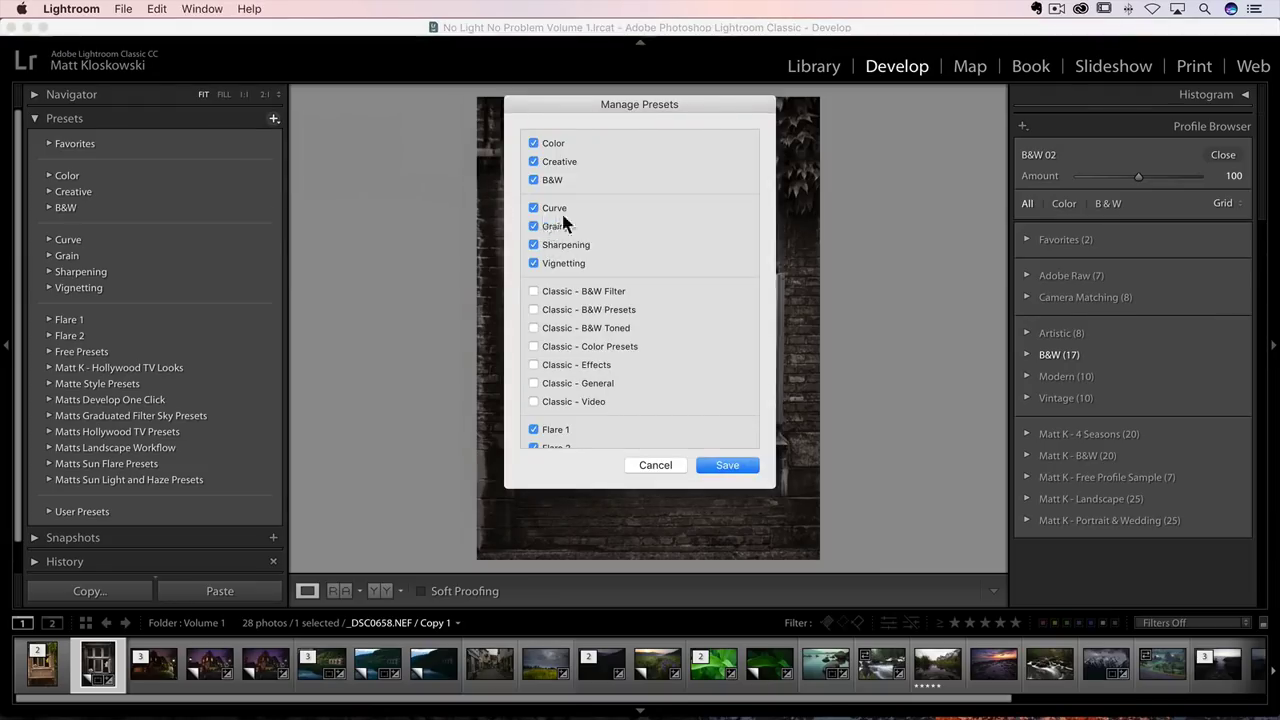
pyautogui.click(533, 208)
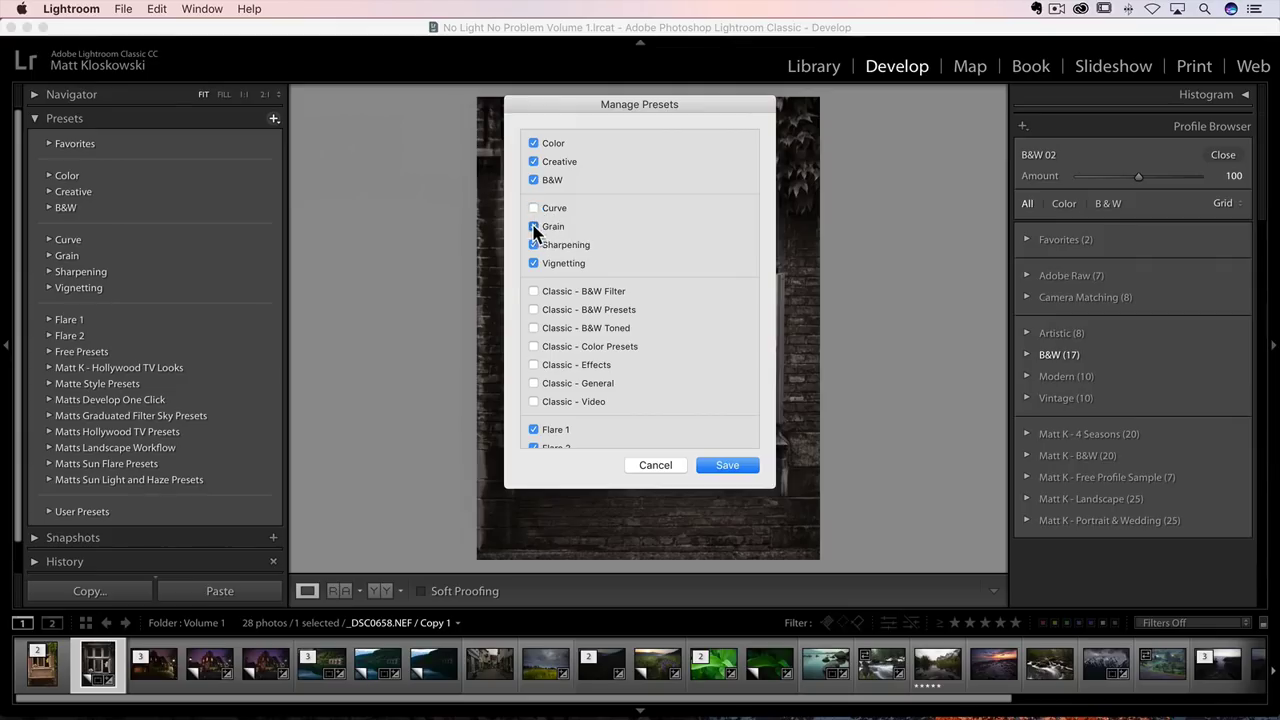
pyautogui.click(533, 227)
pyautogui.click(533, 245)
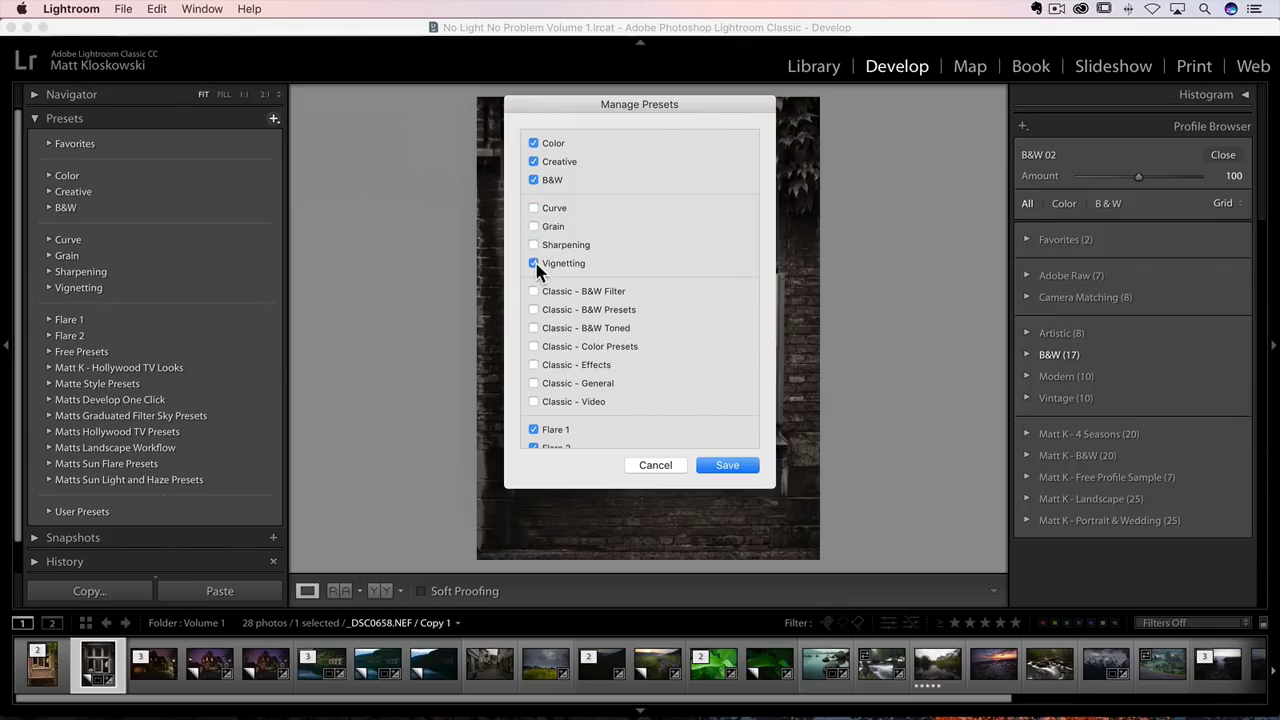
pyautogui.click(533, 162)
pyautogui.click(533, 143)
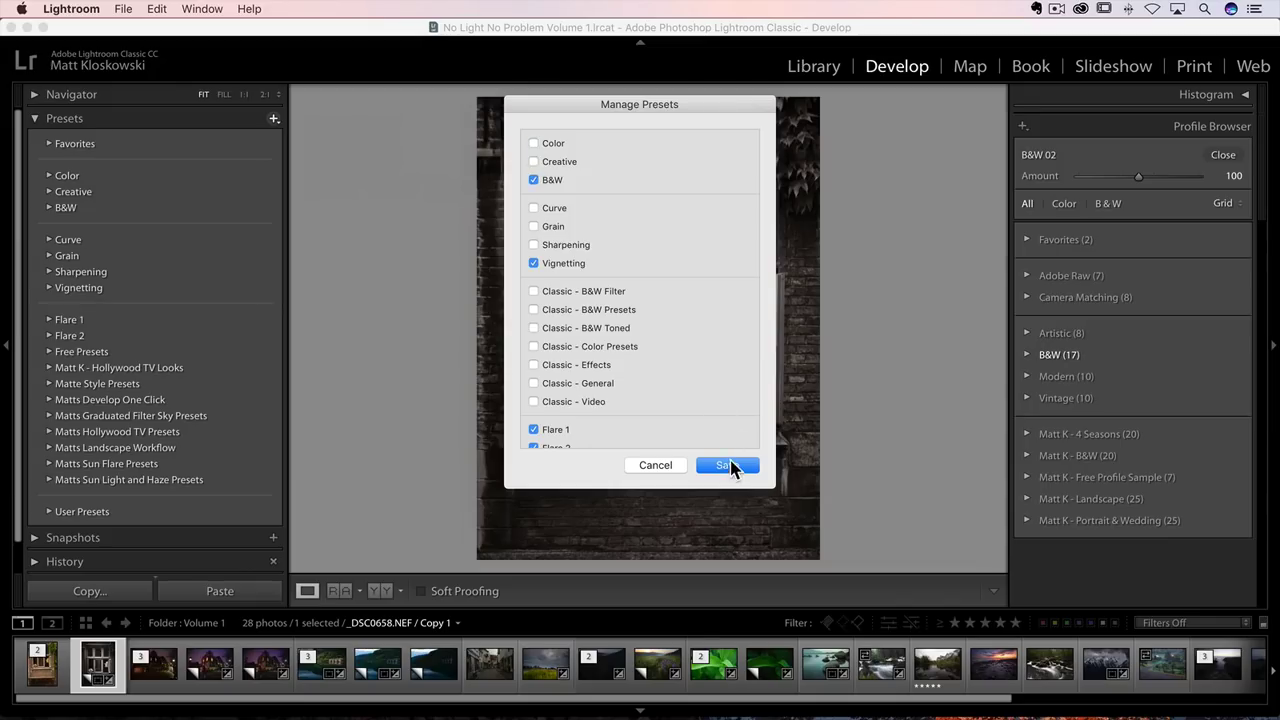
pyautogui.click(727, 465)
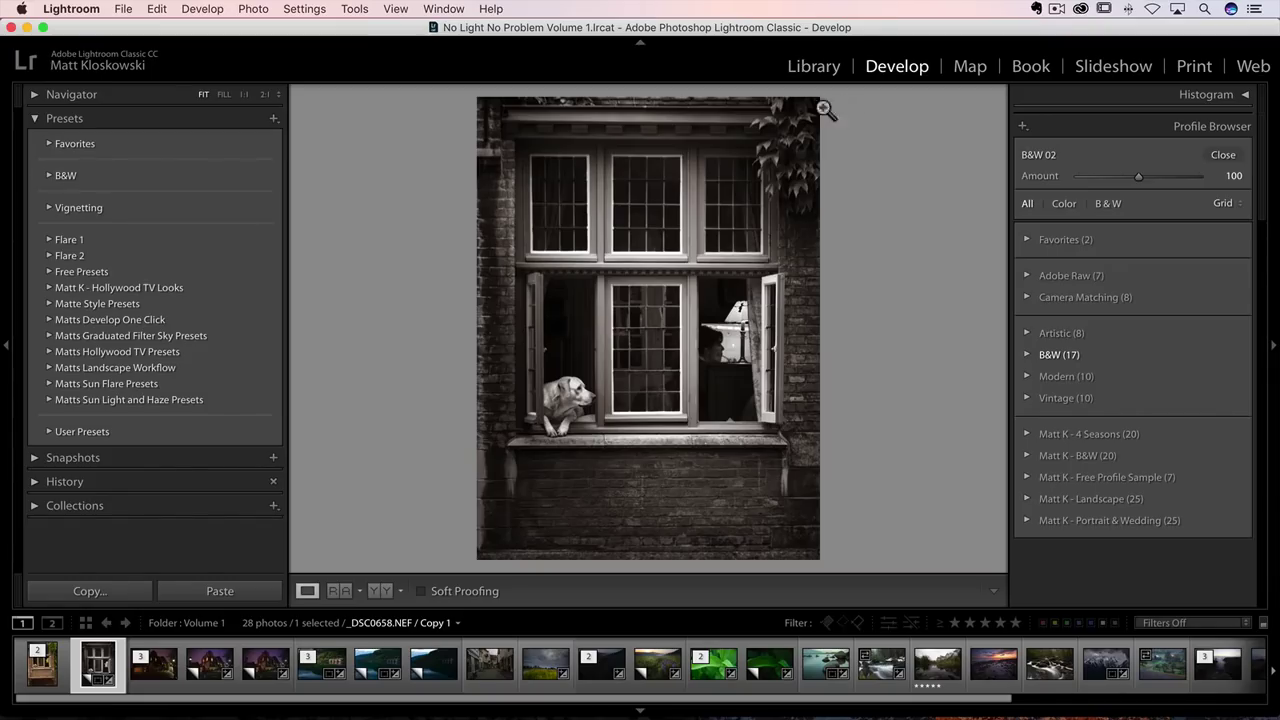
# Close and reopen the Profile Browser, then open and dismiss the Presets add menu.
pyautogui.click(1234, 155)
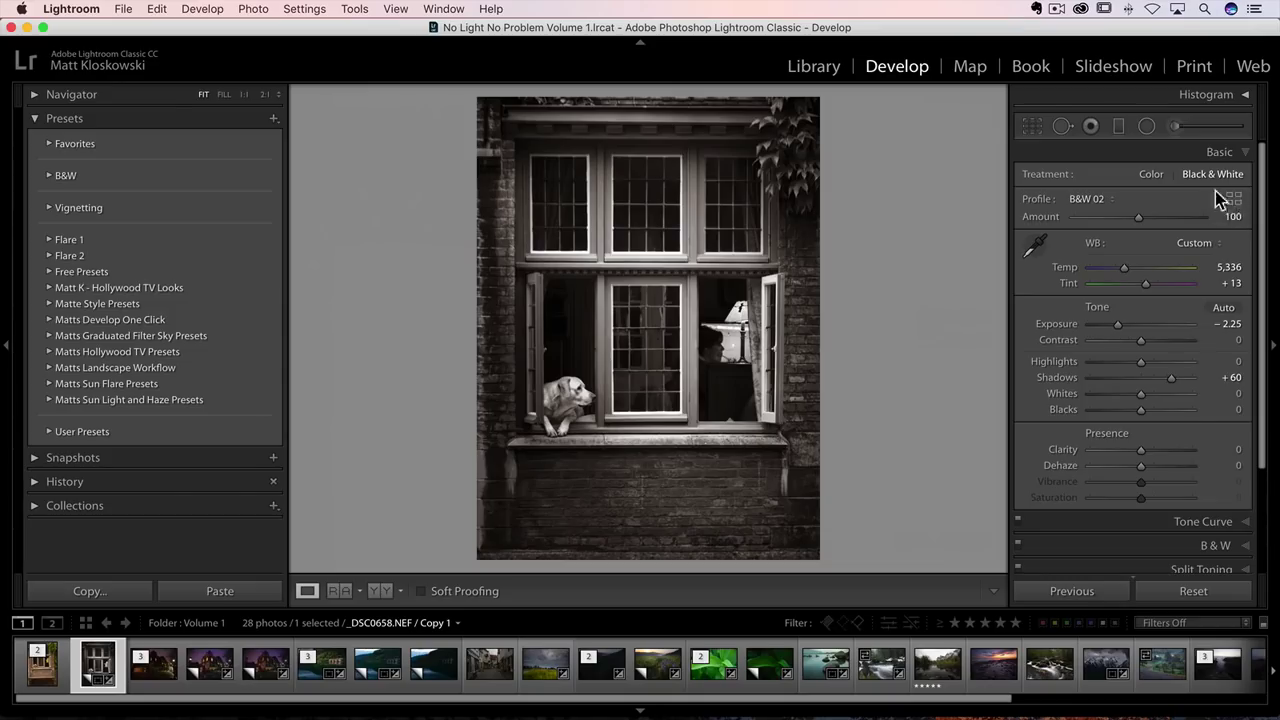
pyautogui.click(1233, 200)
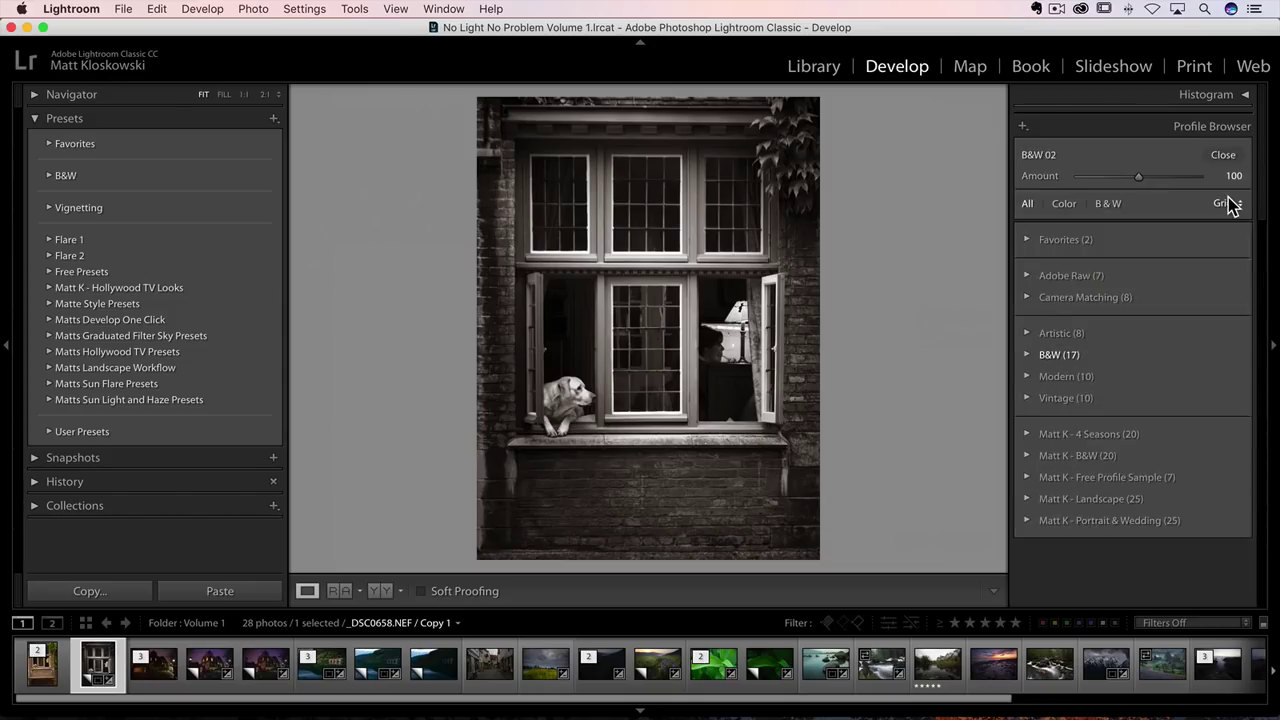
pyautogui.click(274, 120)
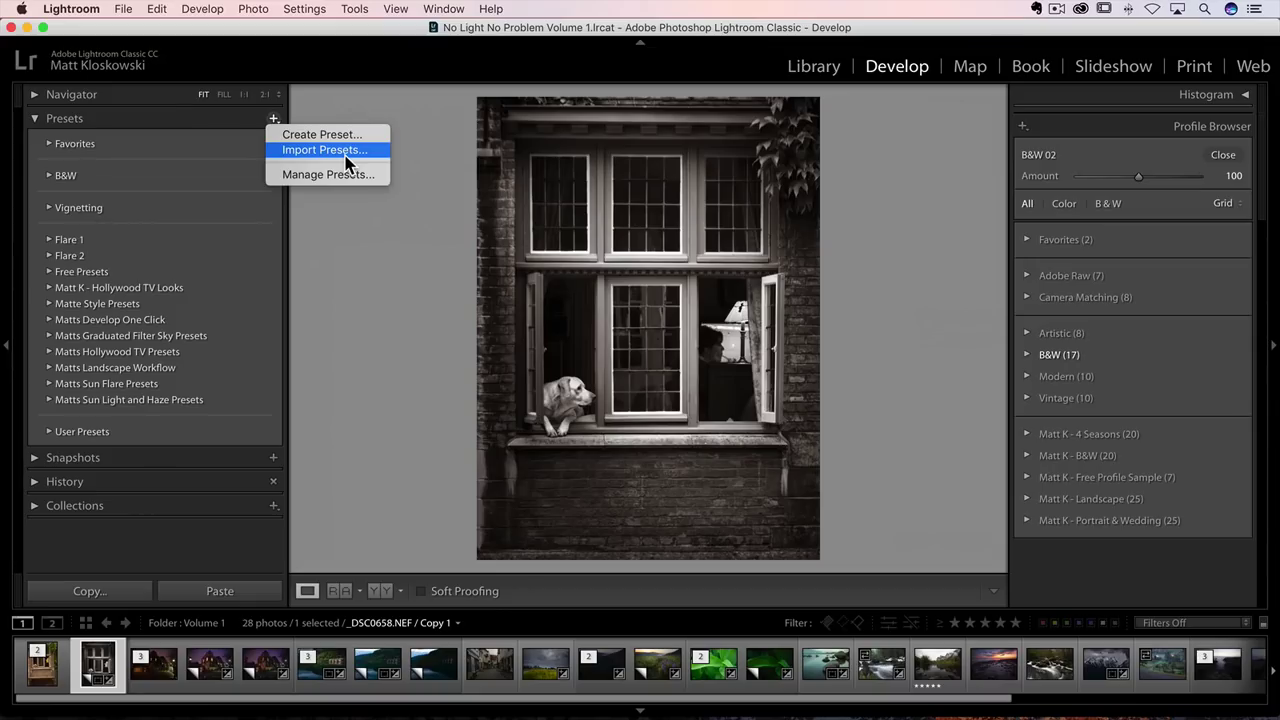
pyautogui.click(1030, 130)
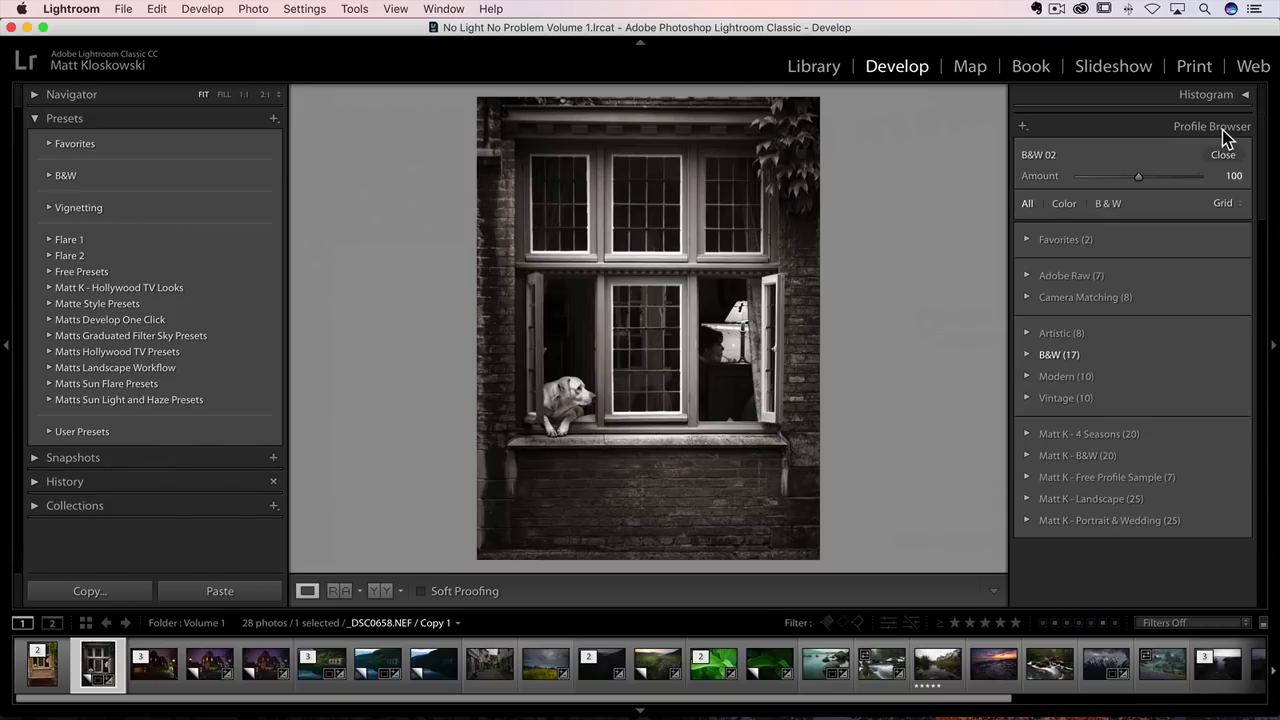
# View the Import/Manage Profiles options without choosing, then close the Profile Browser.
pyautogui.click(1023, 127)
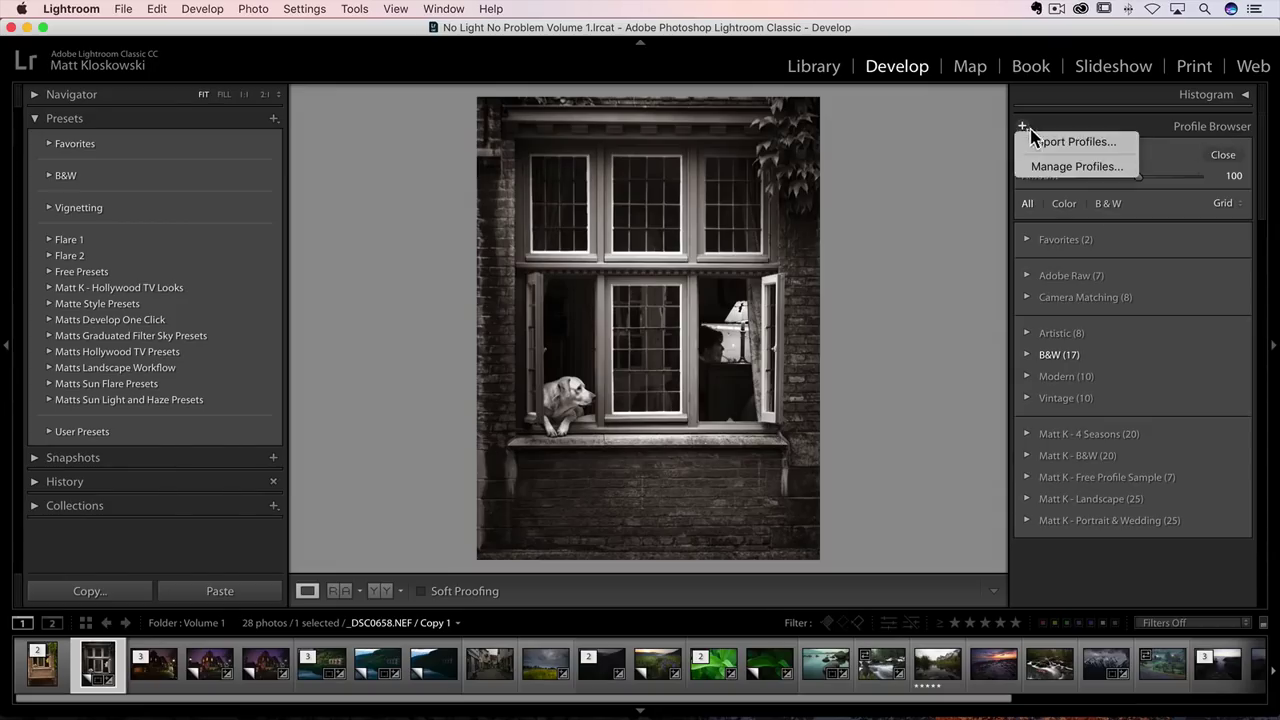
pyautogui.click(1150, 129)
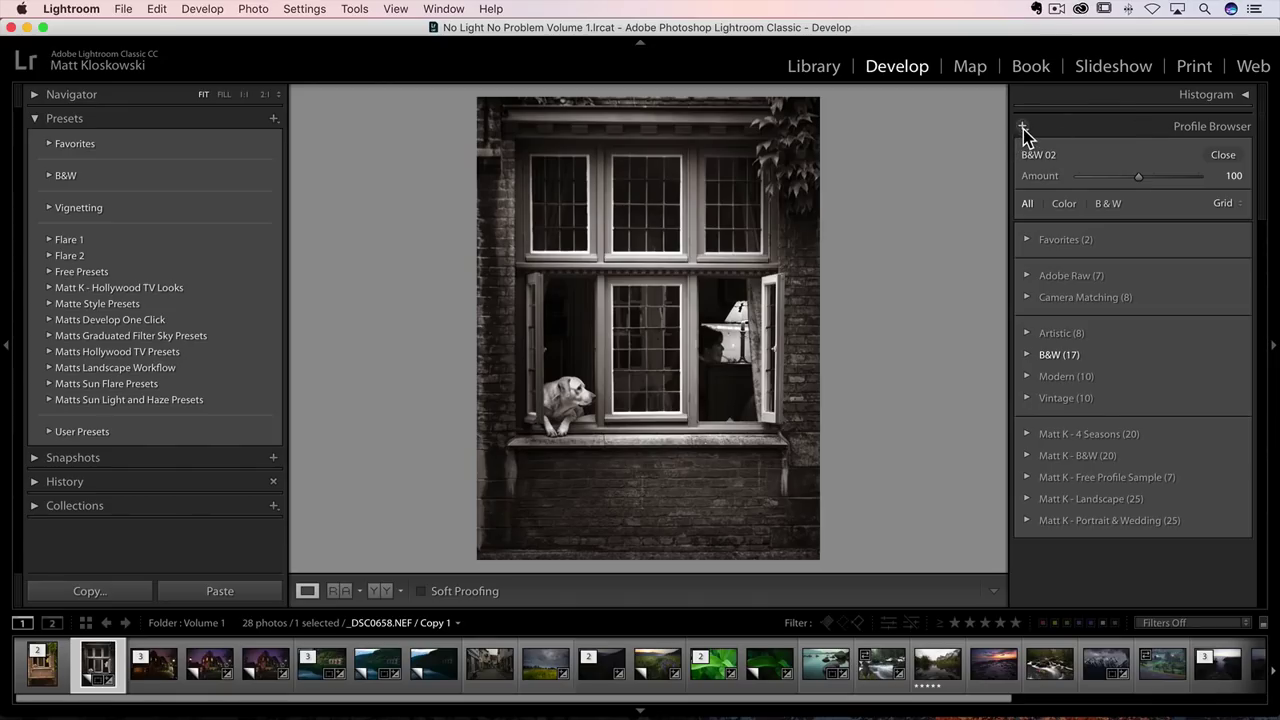
pyautogui.click(1222, 156)
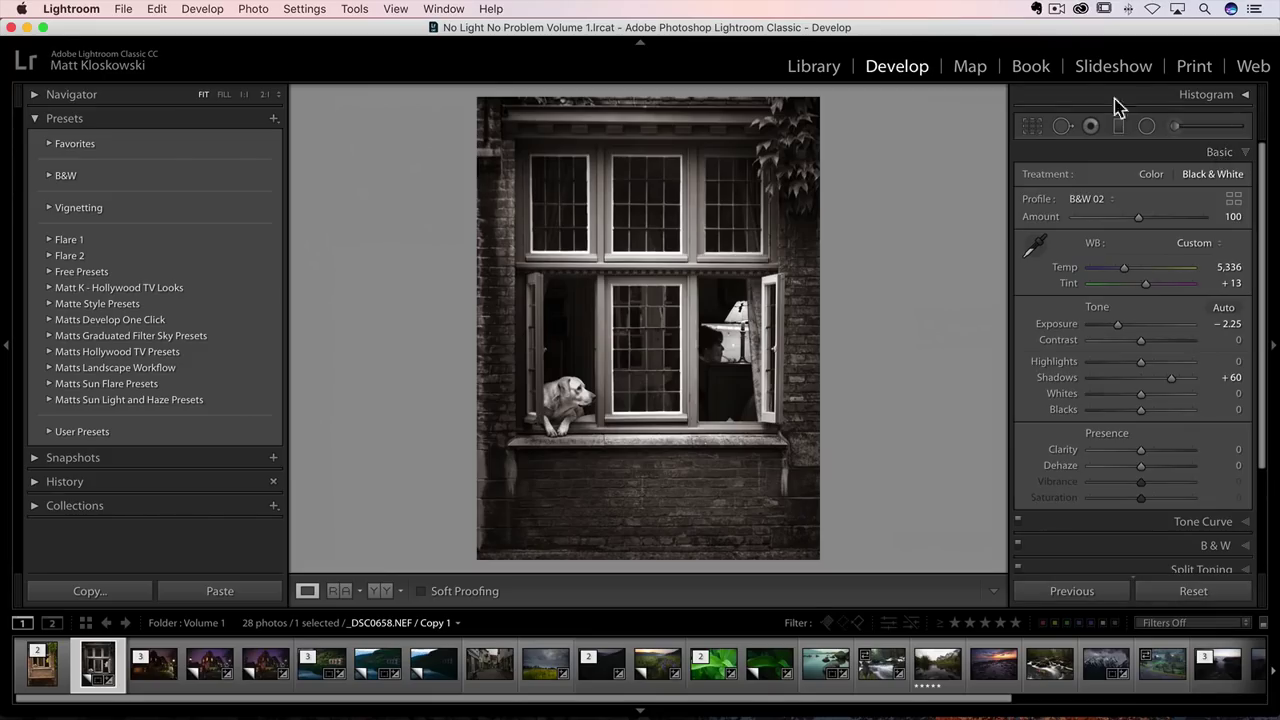
# In the Book module, place the storm-field photo in the top cell and the lake-house photo below.
pyautogui.click(1030, 66)
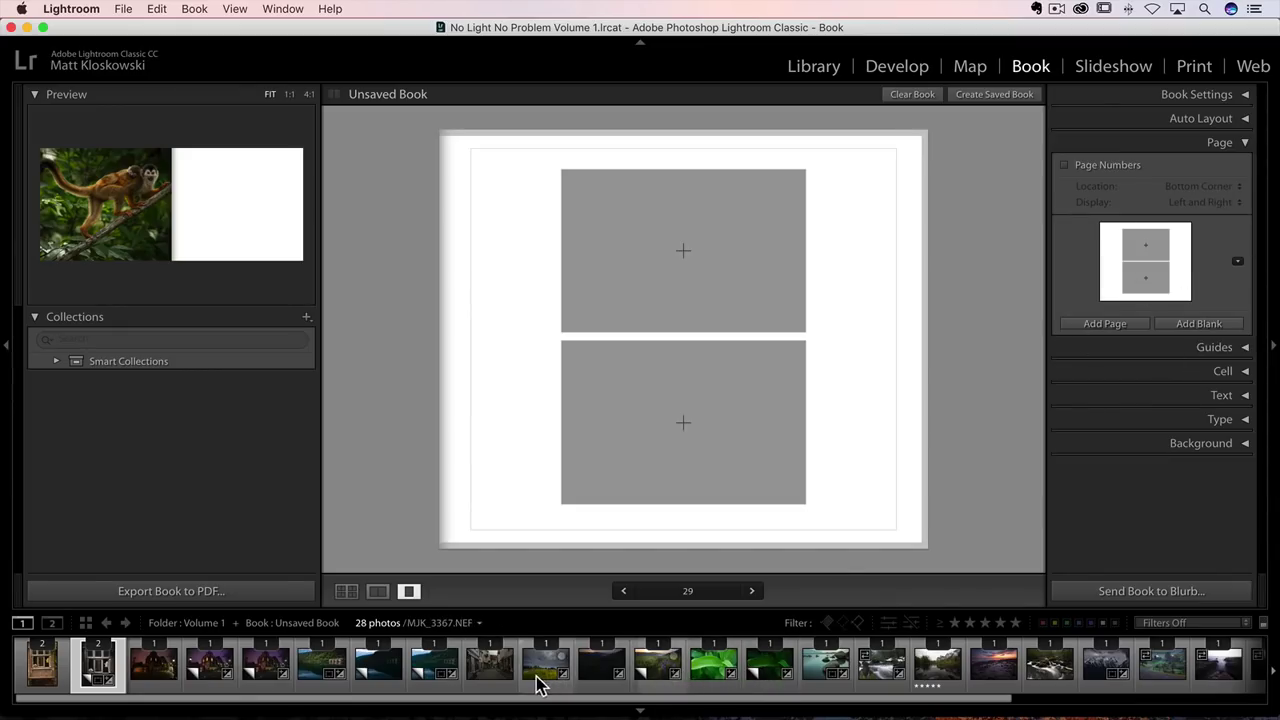
pyautogui.moveTo(537, 683); pyautogui.dragTo(645, 290)
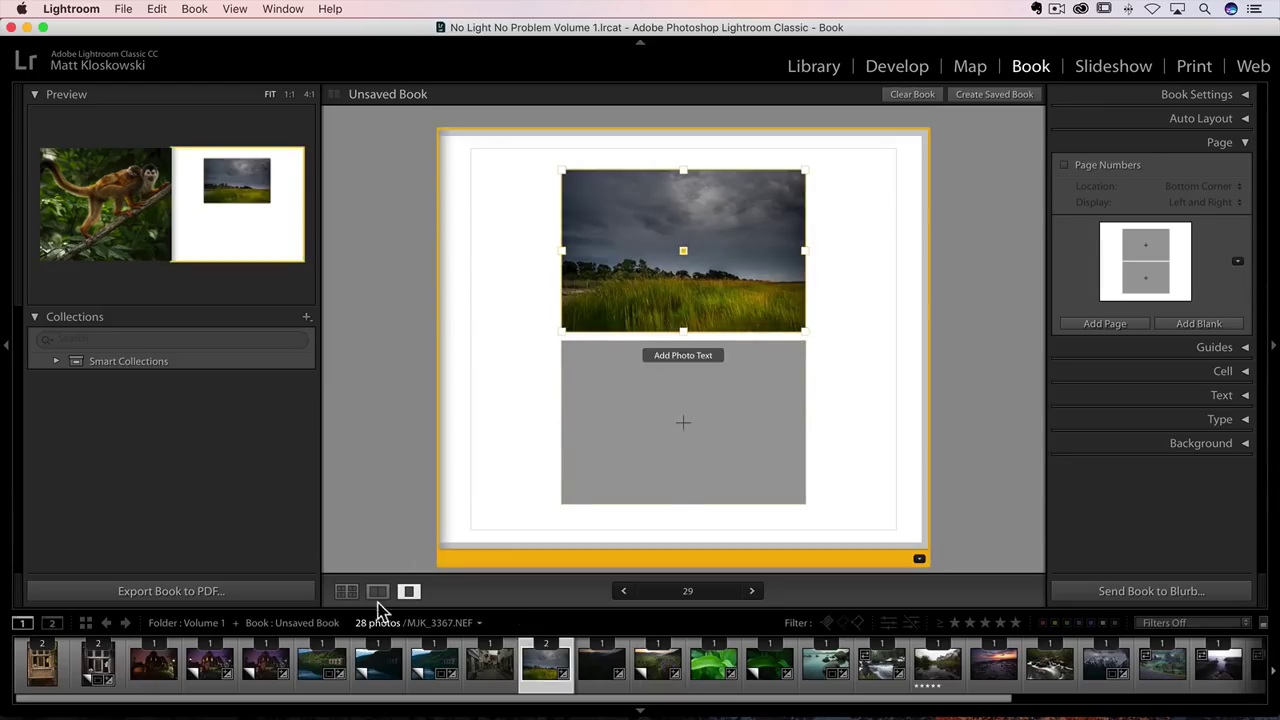
pyautogui.moveTo(309, 677); pyautogui.dragTo(594, 457)
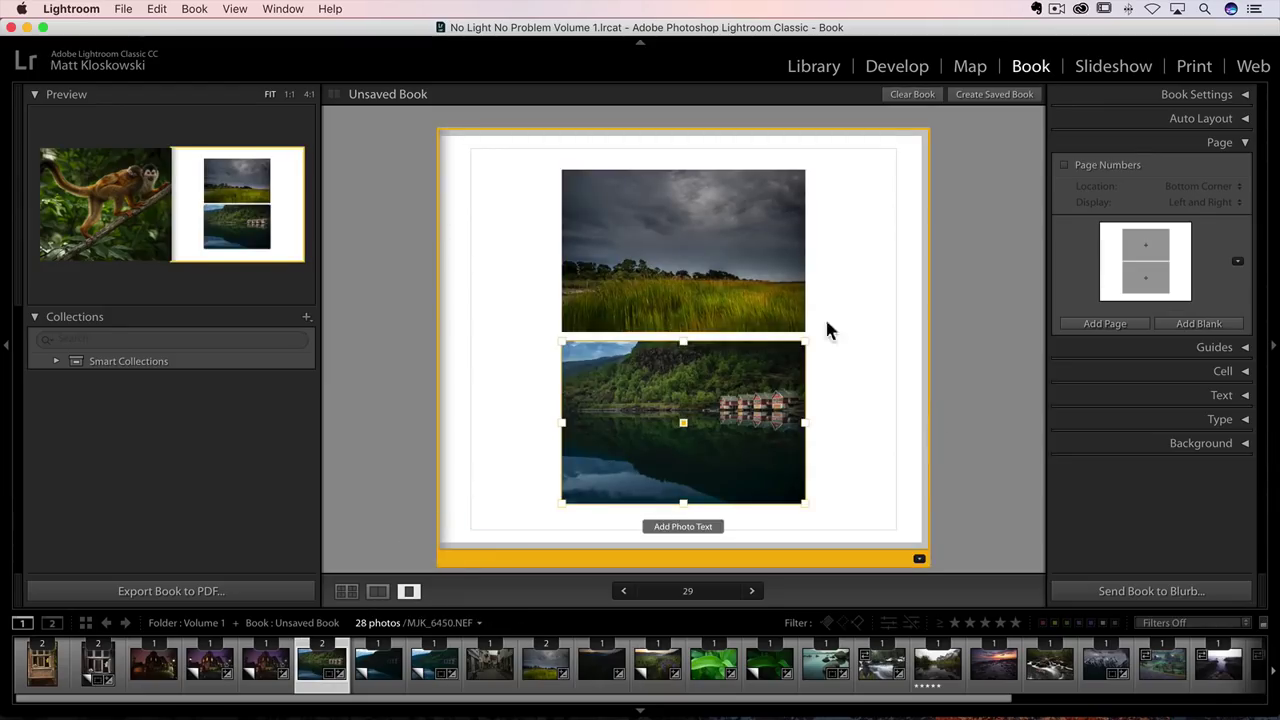
# Stretch the top photo cell to the full page width and reposition the landscape inside it.
pyautogui.click(745, 262)
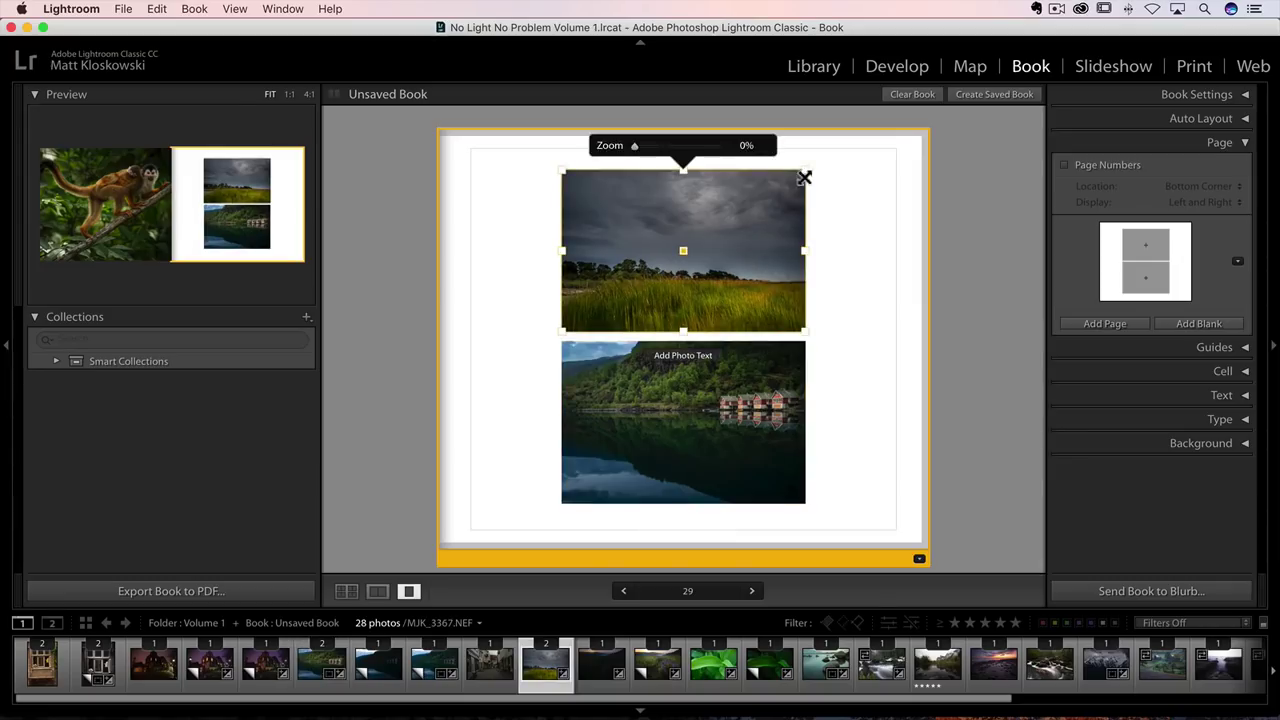
pyautogui.moveTo(808, 176)
pyautogui.mouseDown()
pyautogui.moveTo(880, 140)
pyautogui.moveTo(784, 176)
pyautogui.moveTo(811, 167)
pyautogui.mouseUp()
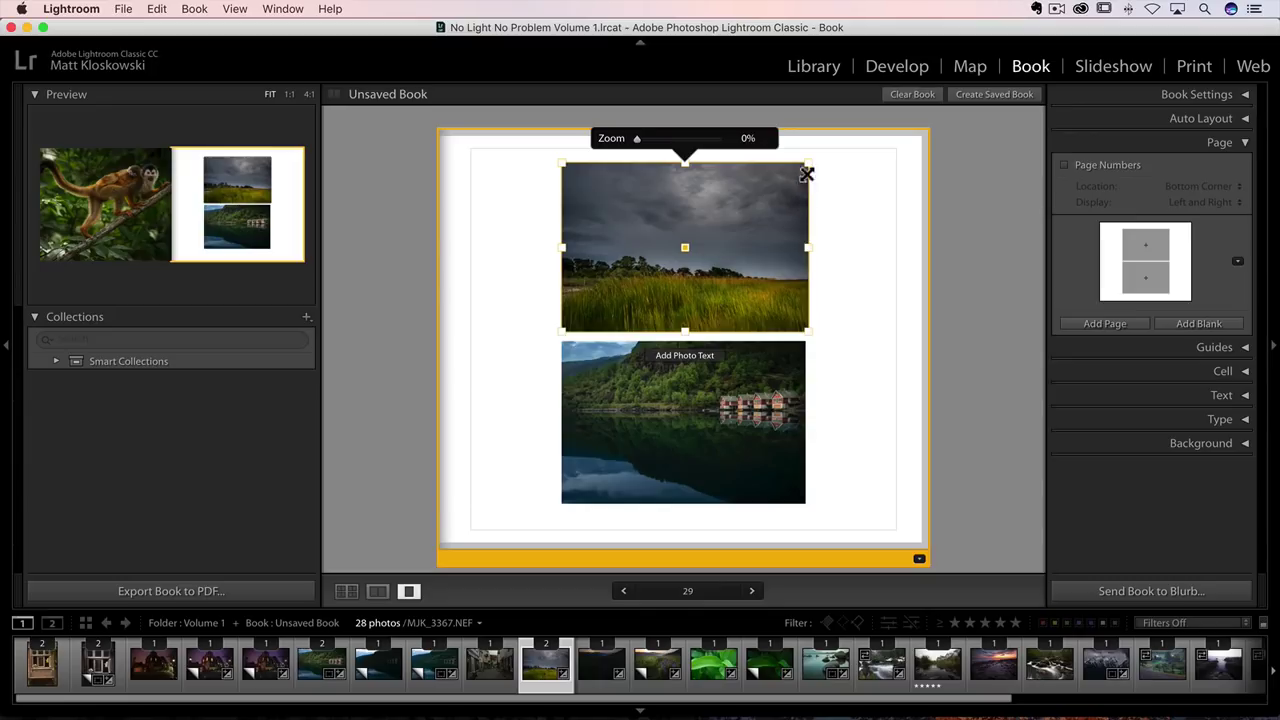
pyautogui.moveTo(806, 174); pyautogui.dragTo(934, 131)
pyautogui.moveTo(564, 233); pyautogui.dragTo(400, 245)
pyautogui.moveTo(742, 237)
pyautogui.mouseDown()
pyautogui.moveTo(743, 294)
pyautogui.moveTo(743, 134)
pyautogui.moveTo(737, 232)
pyautogui.mouseUp()
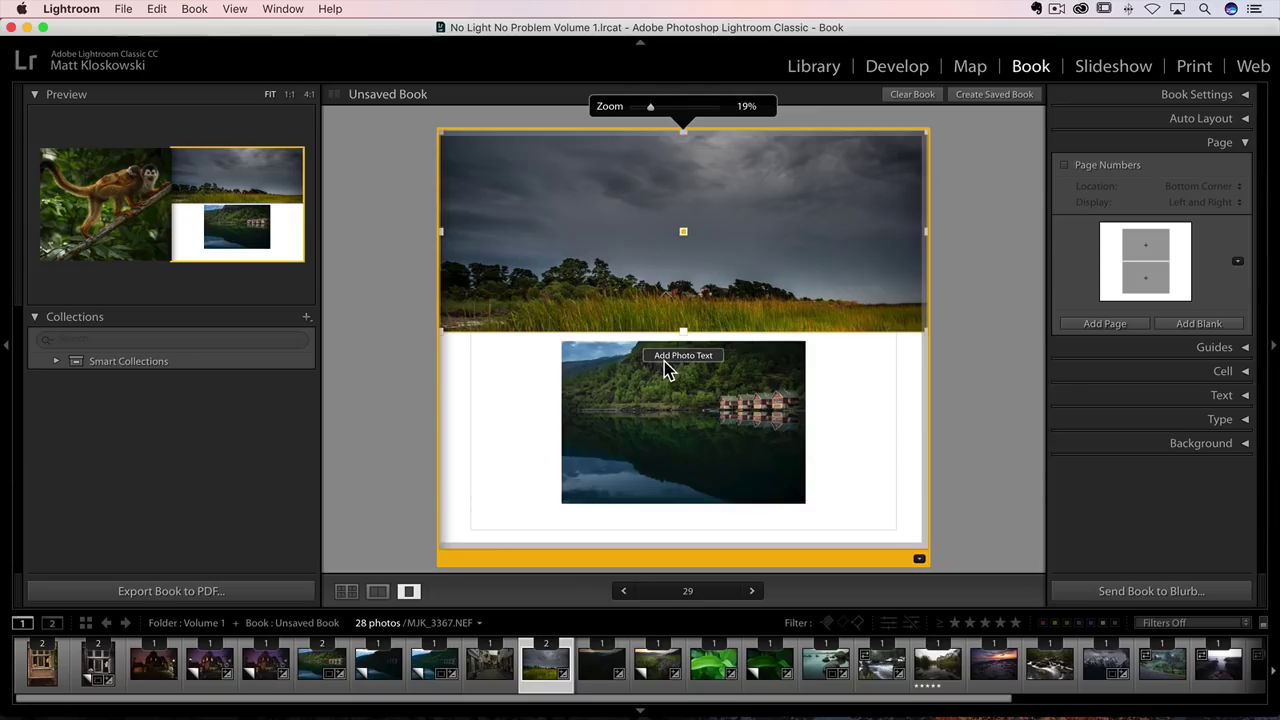
# Resize the top cell to sit just above the lake-house photo and enable page numbers showing 29.
pyautogui.click(963, 271)
pyautogui.click(853, 320)
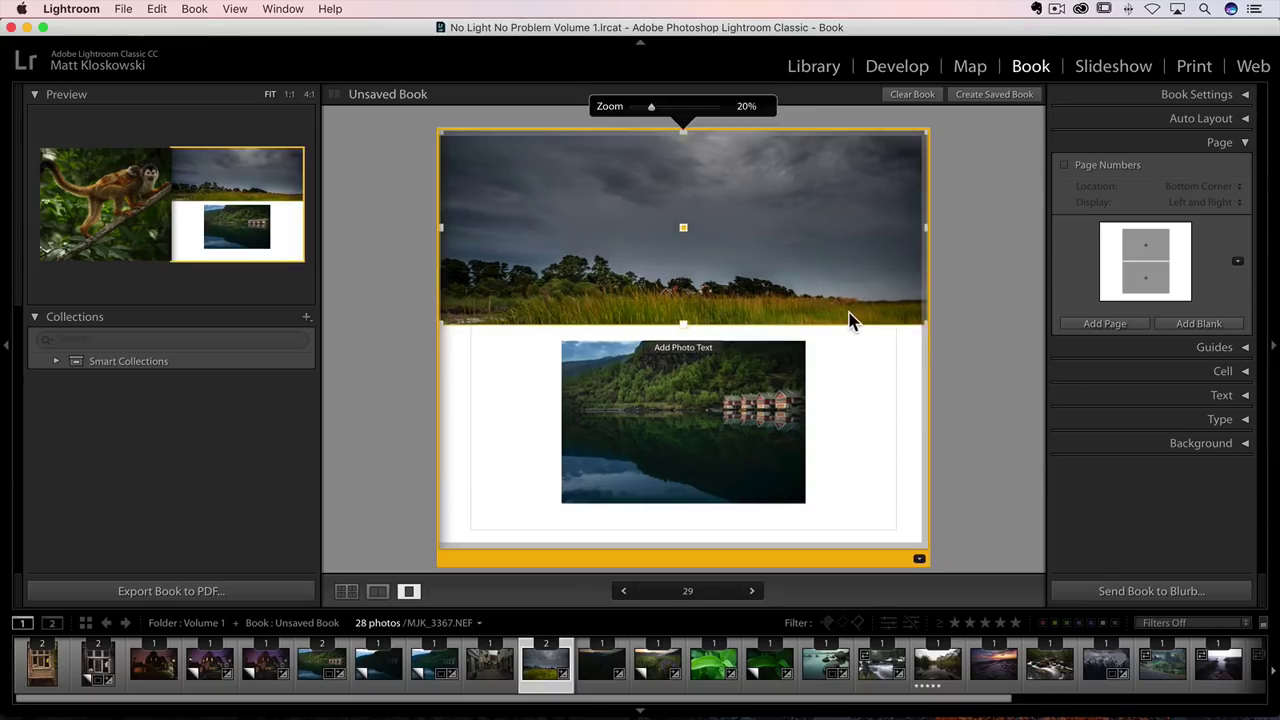
pyautogui.moveTo(926, 331); pyautogui.dragTo(848, 438)
pyautogui.moveTo(731, 378); pyautogui.dragTo(960, 325)
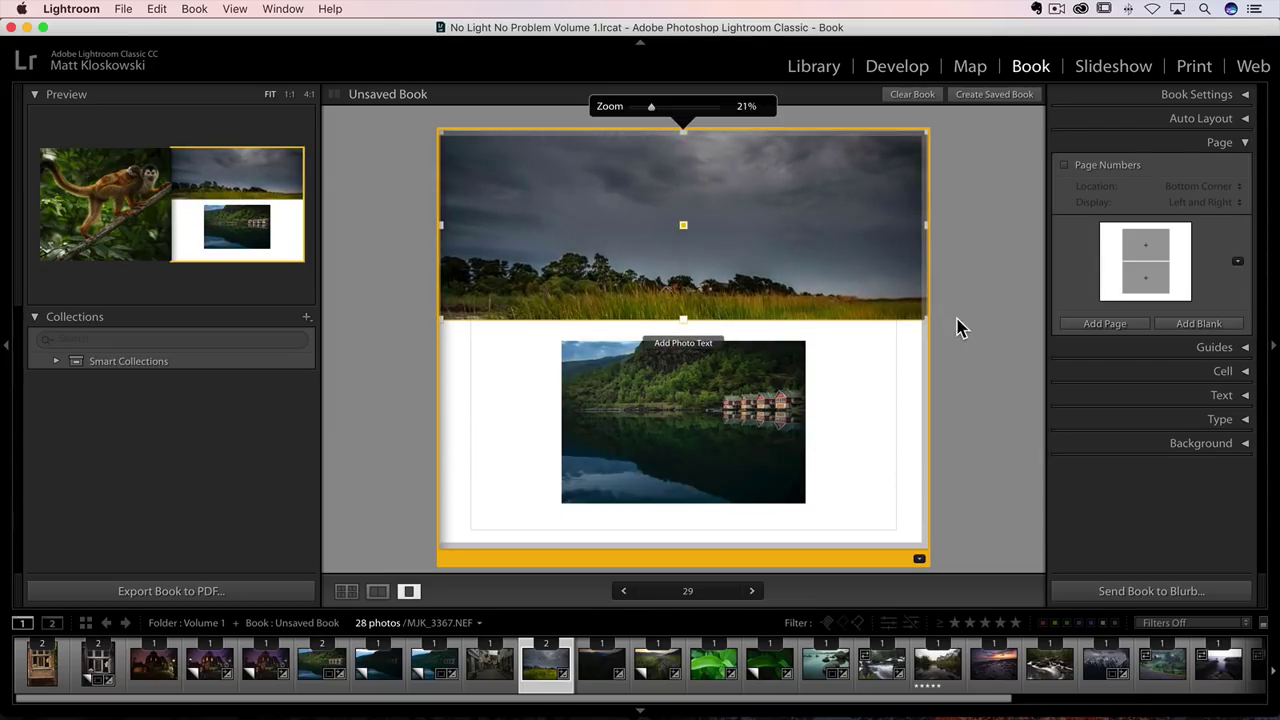
pyautogui.click(1064, 165)
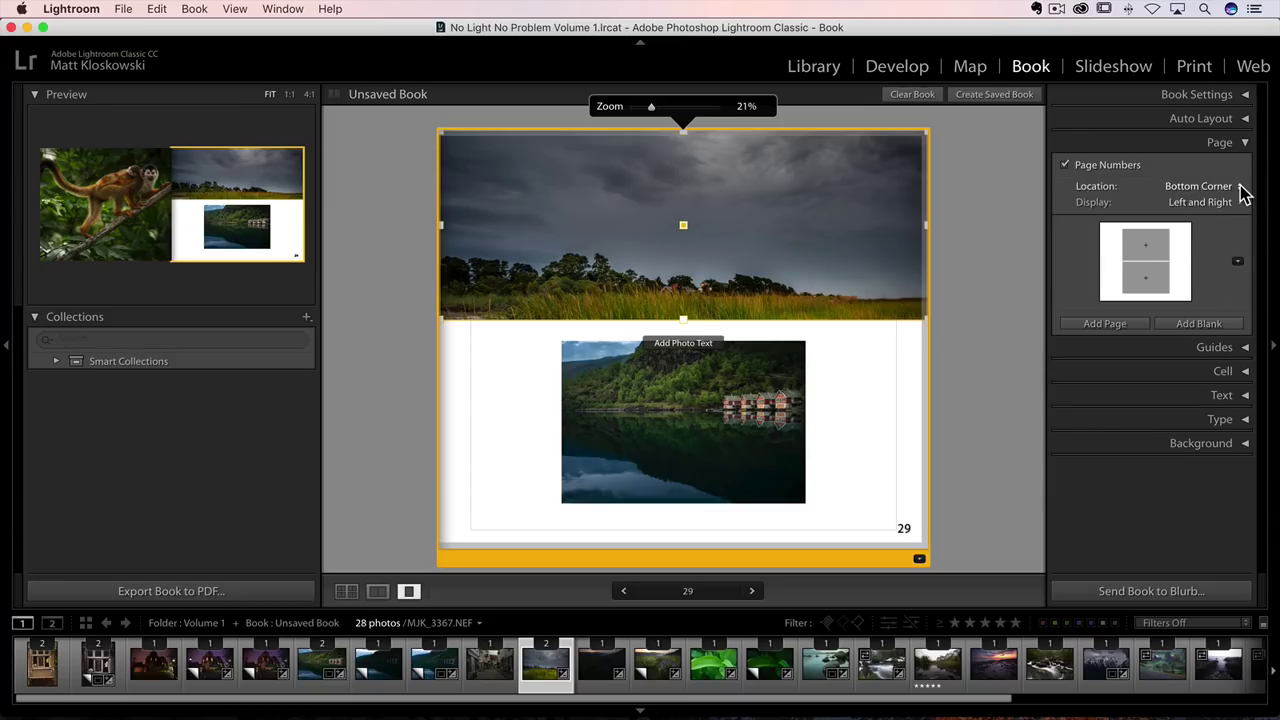
# Review the Blurb book type and paper type lists in Book Settings, keeping Blurb Photo Book.
pyautogui.click(1246, 96)
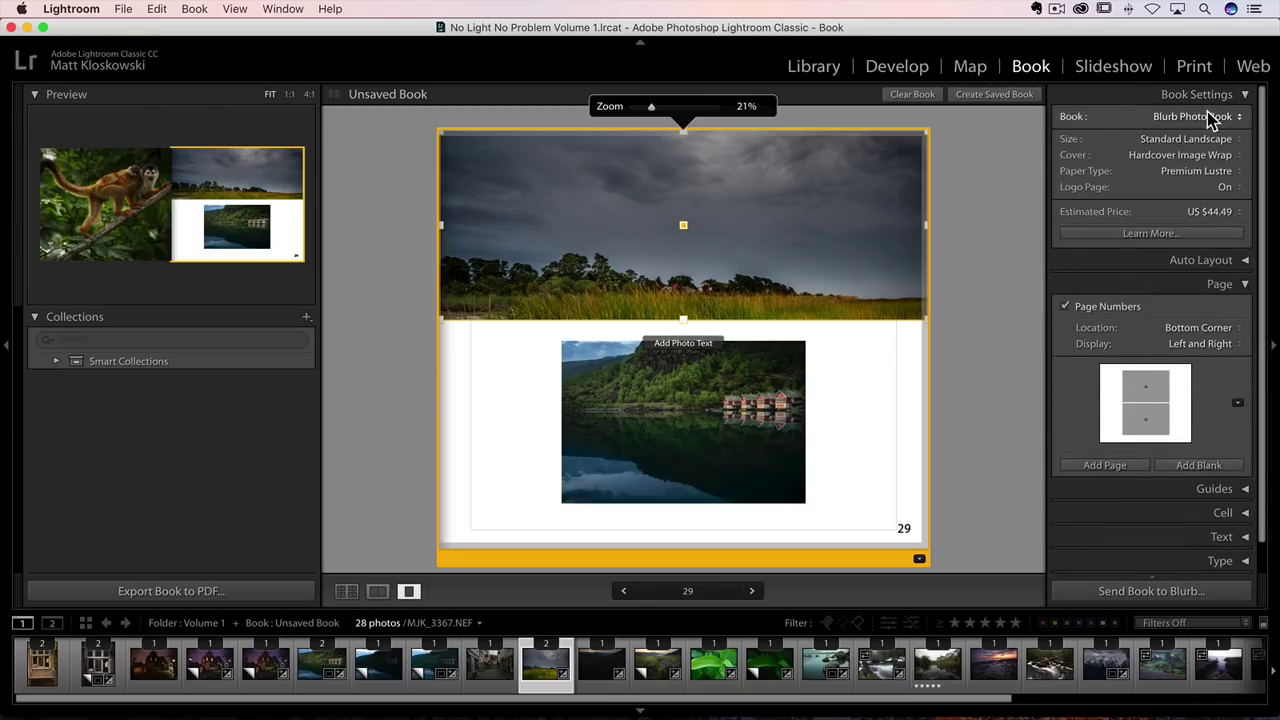
pyautogui.click(1212, 117)
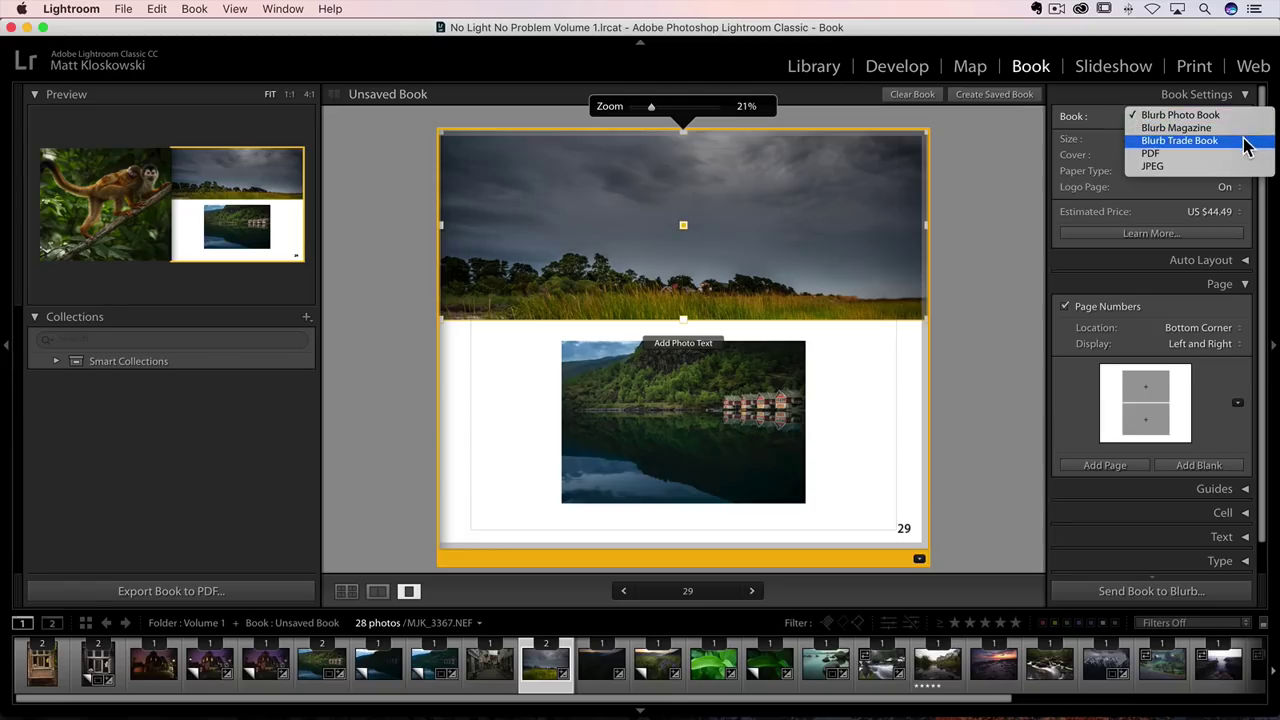
pyautogui.press('Escape')
pyautogui.click(1220, 171)
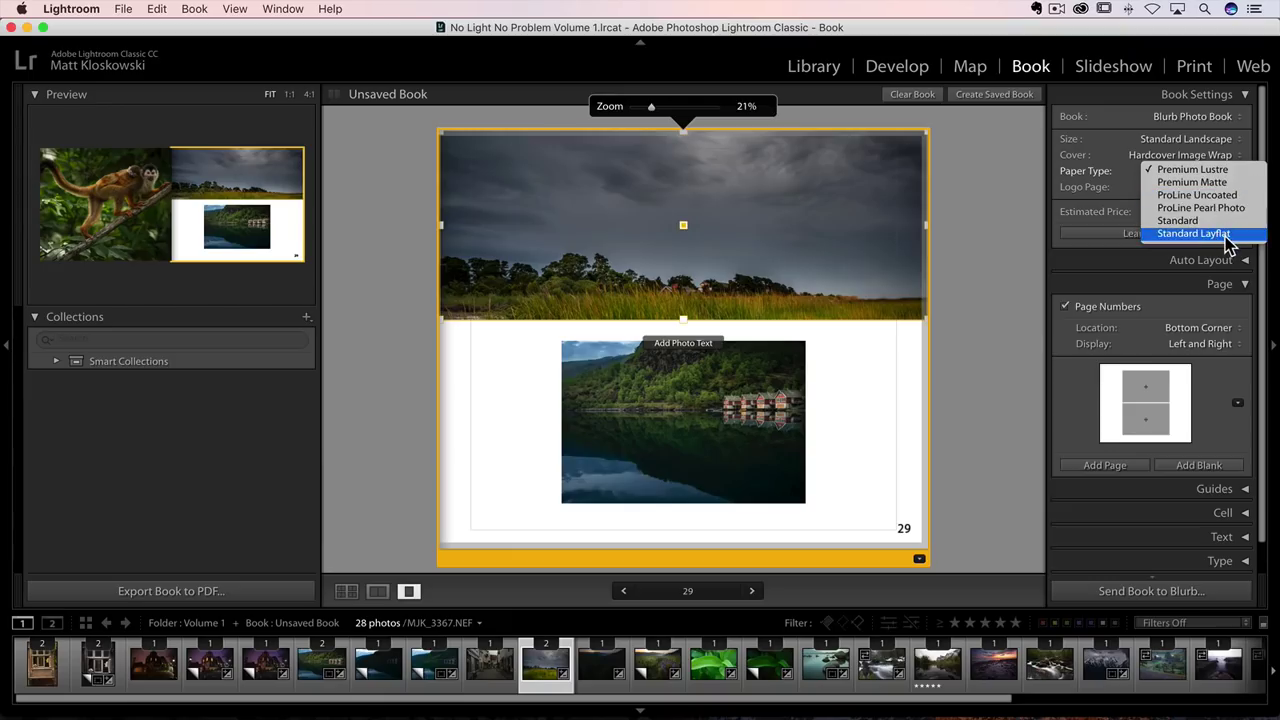
# Keep Premium Lustre paper and bring Safari to the front.
pyautogui.press('Escape')
pyautogui.press('super+Tab')
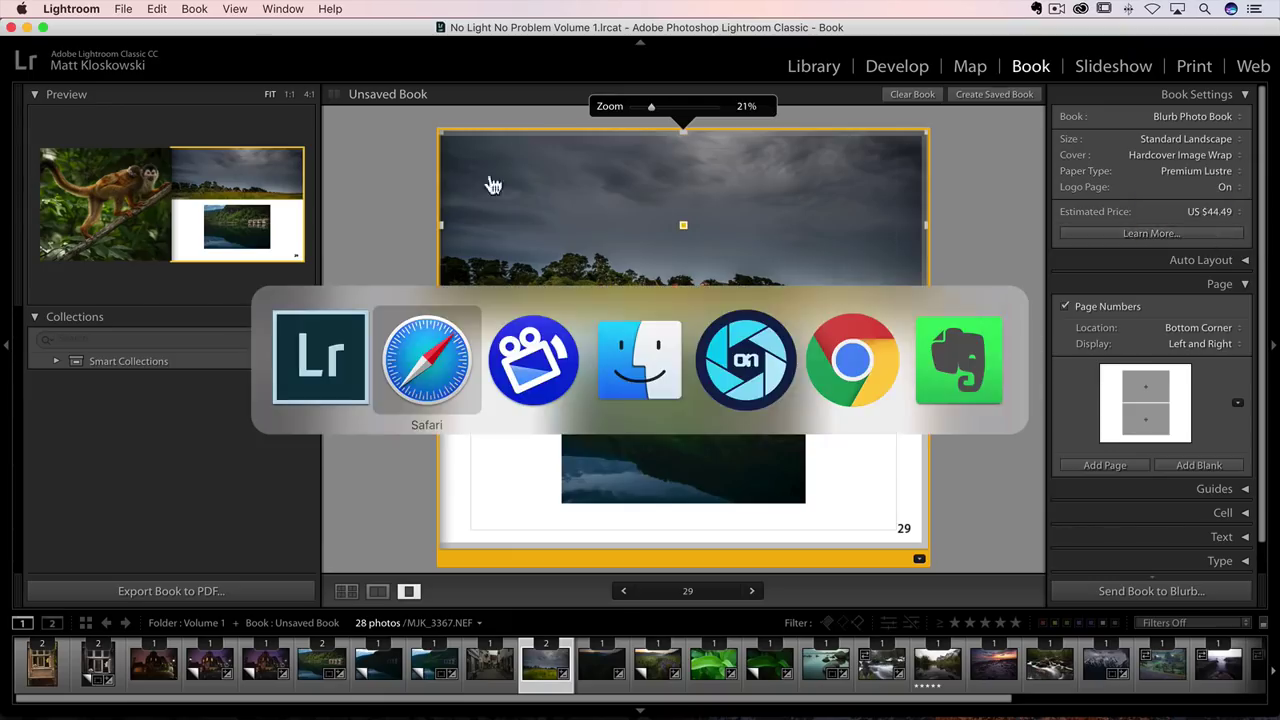
pyautogui.click(437, 330)
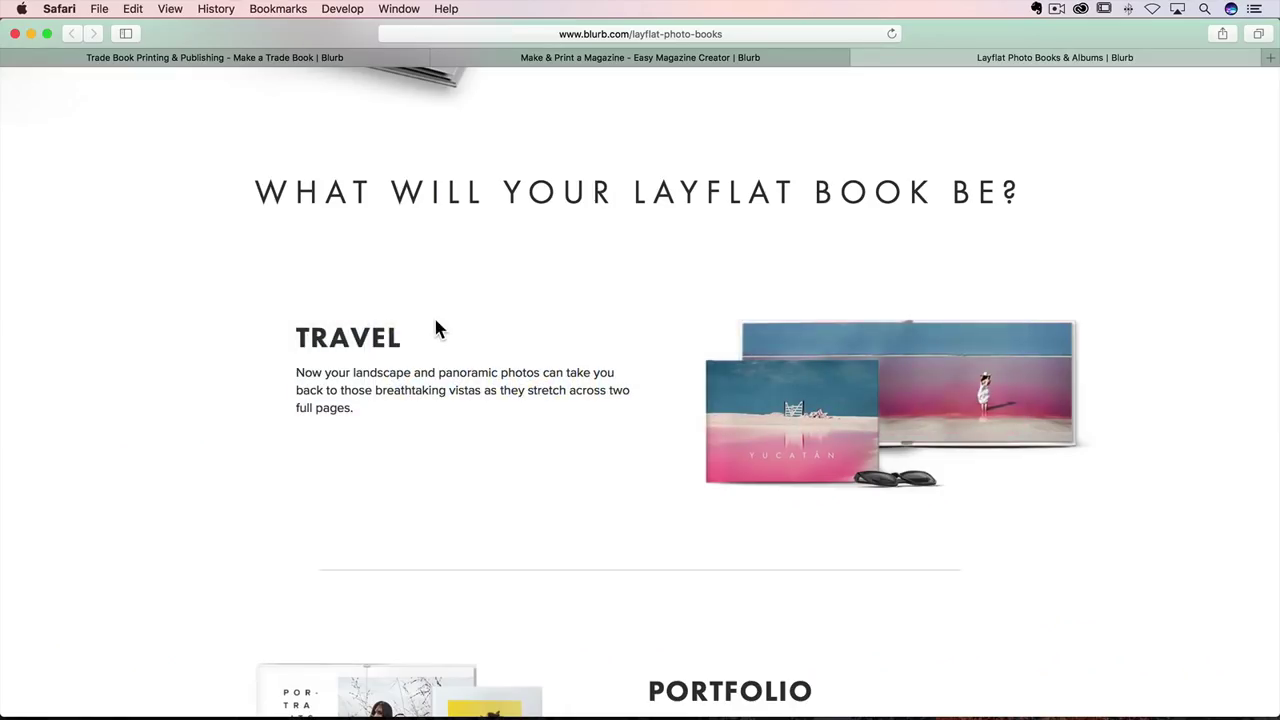
# Browse Blurb's trade book, magazine and layflat photo book pages, then return to Lightroom Classic.
pyautogui.click(243, 60)
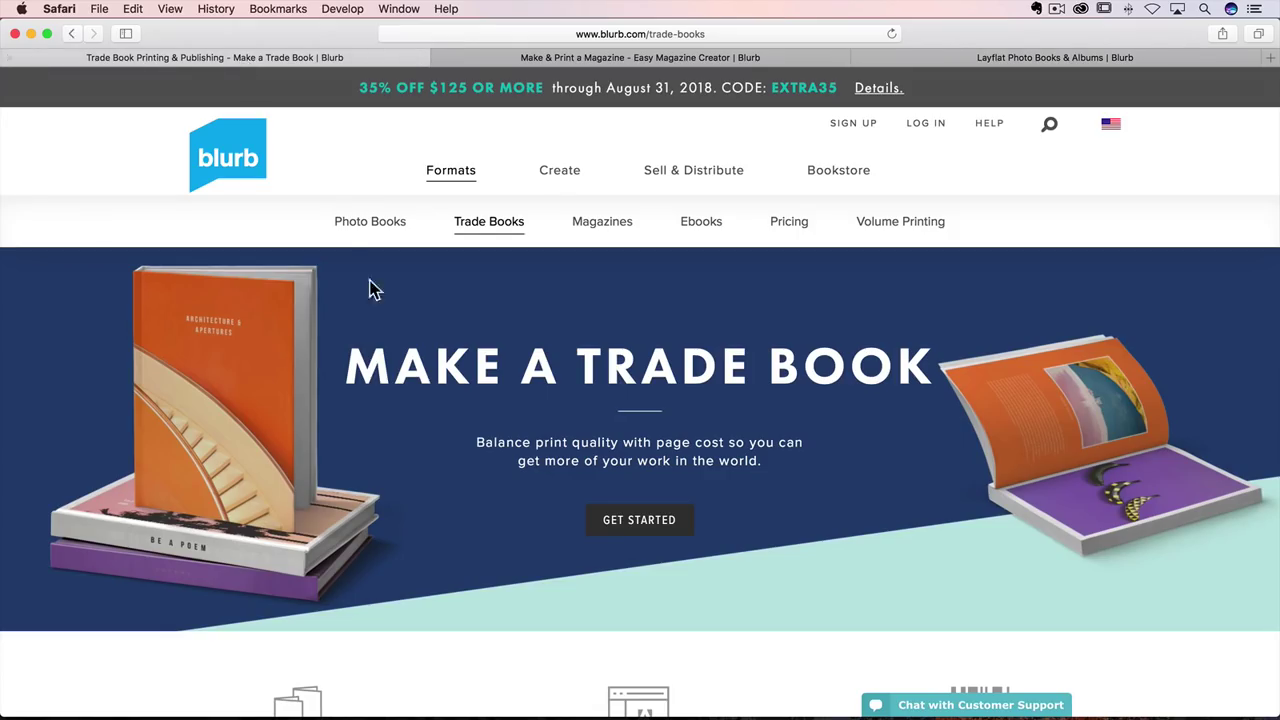
pyautogui.click(541, 58)
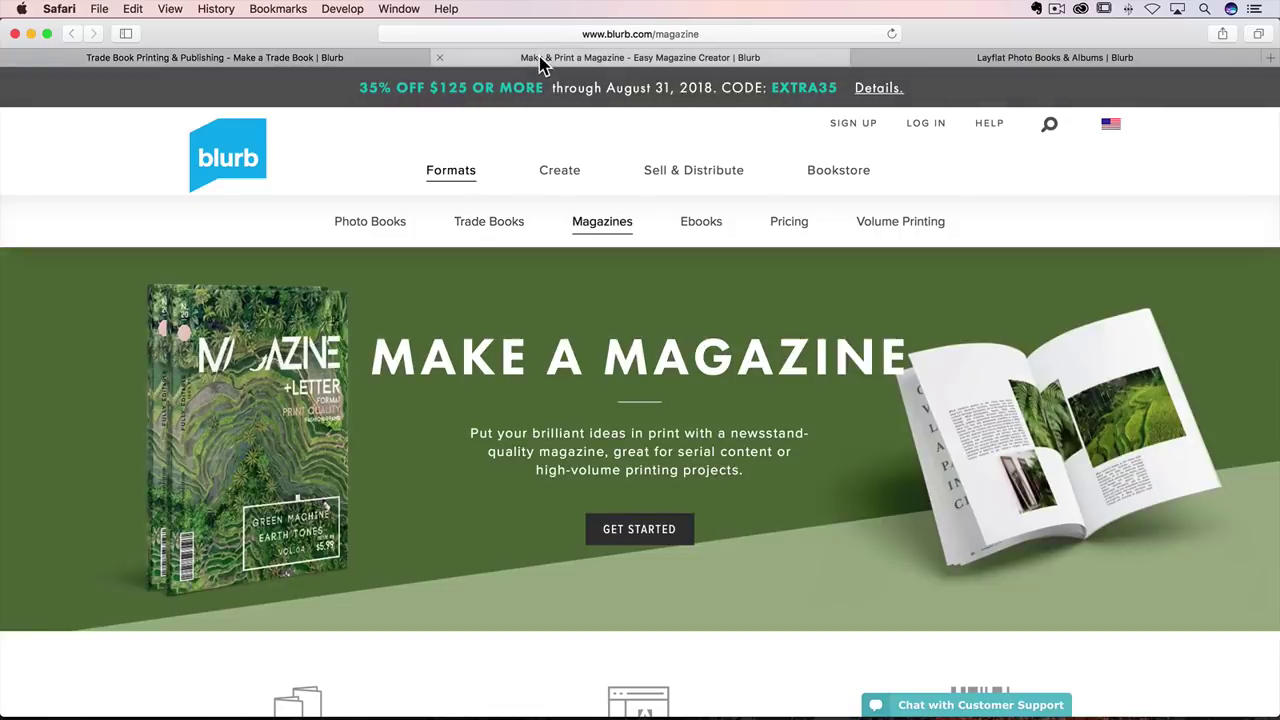
pyautogui.click(980, 57)
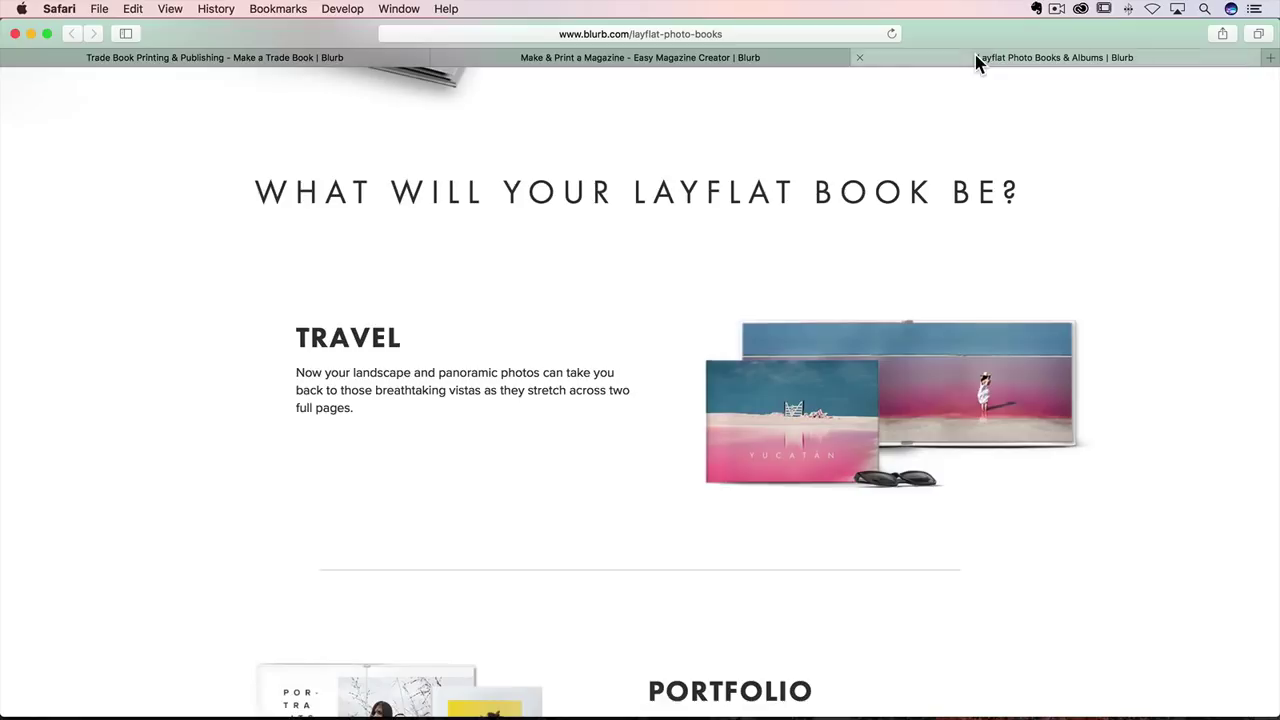
pyautogui.scroll(15, 890, 259)
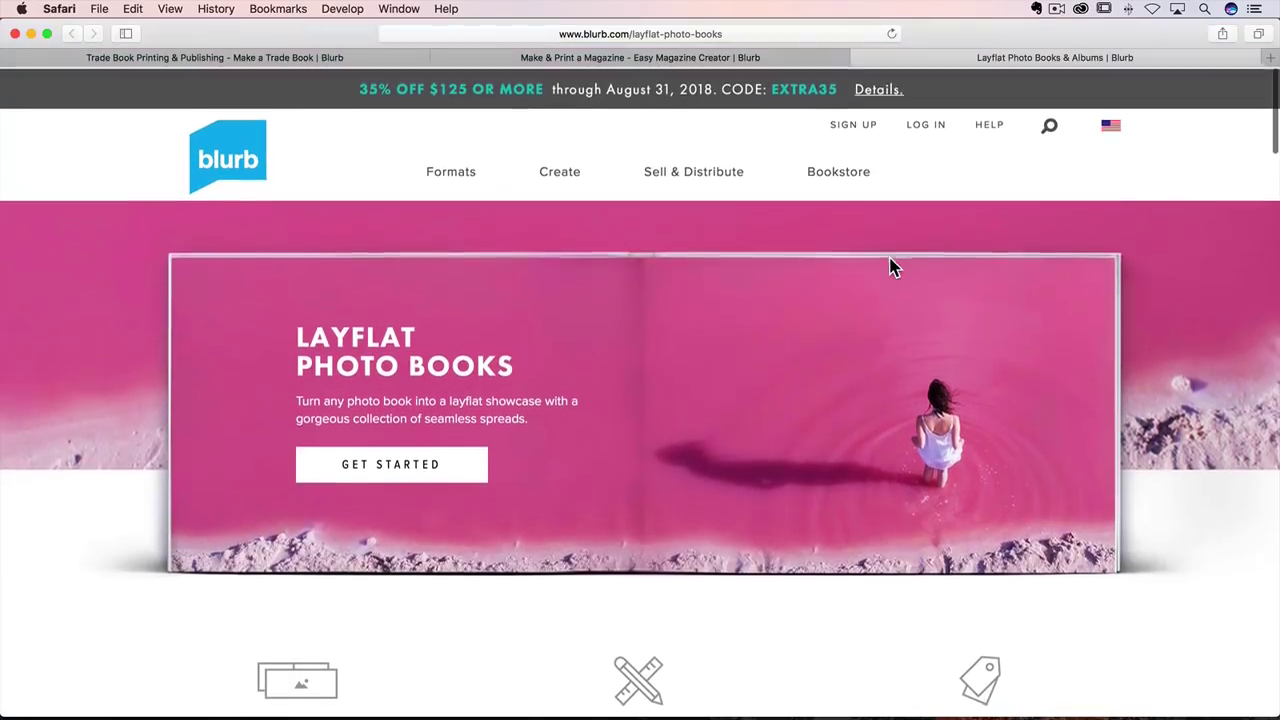
pyautogui.moveTo(686, 177)
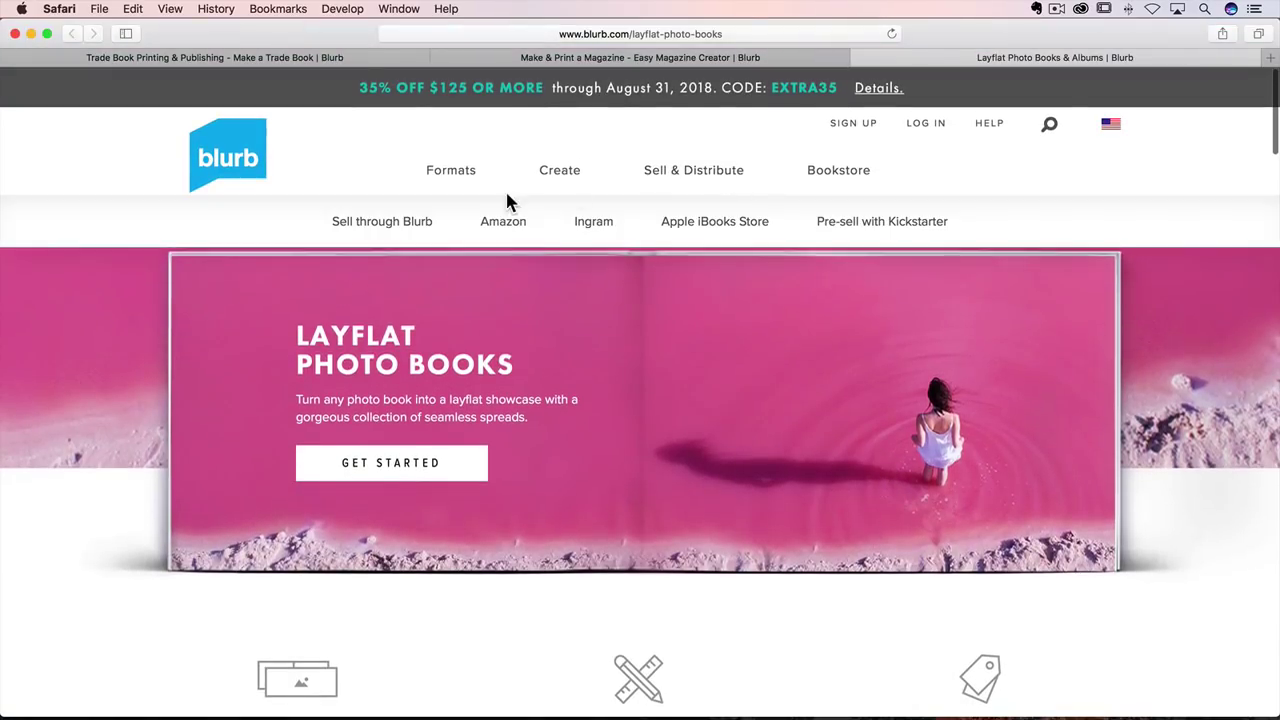
pyautogui.moveTo(838, 172)
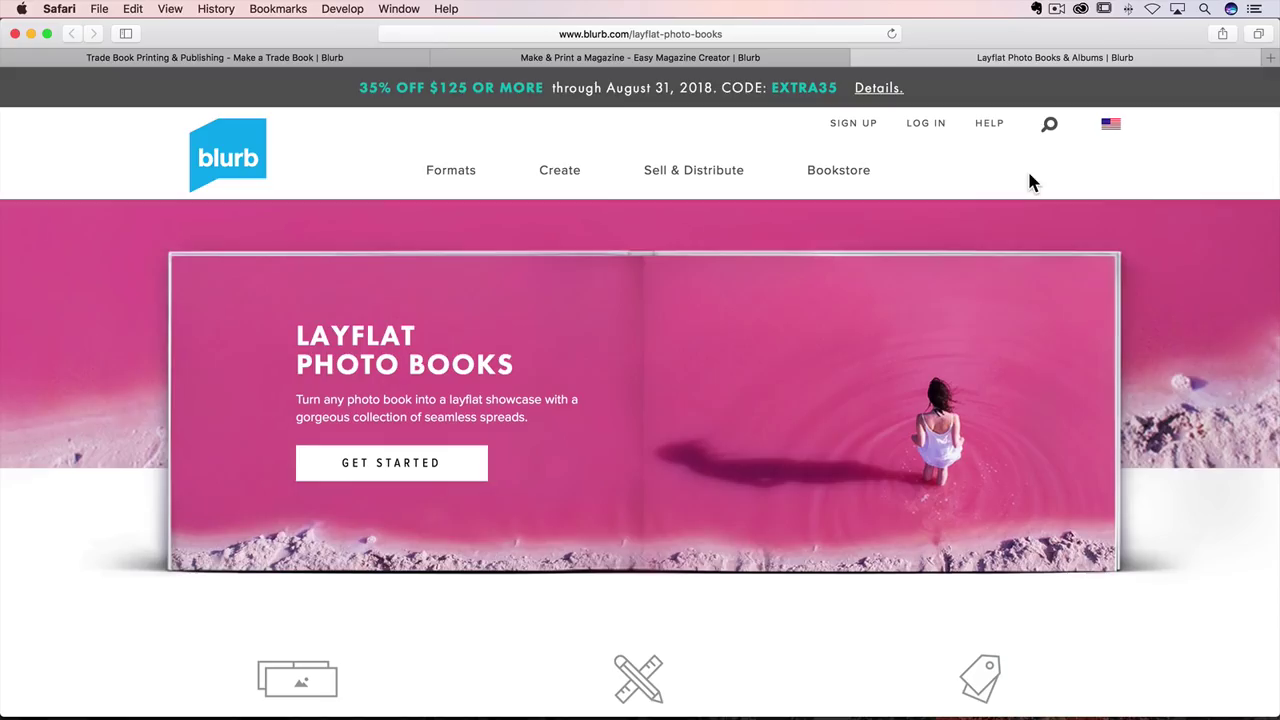
pyautogui.press('super+Tab')
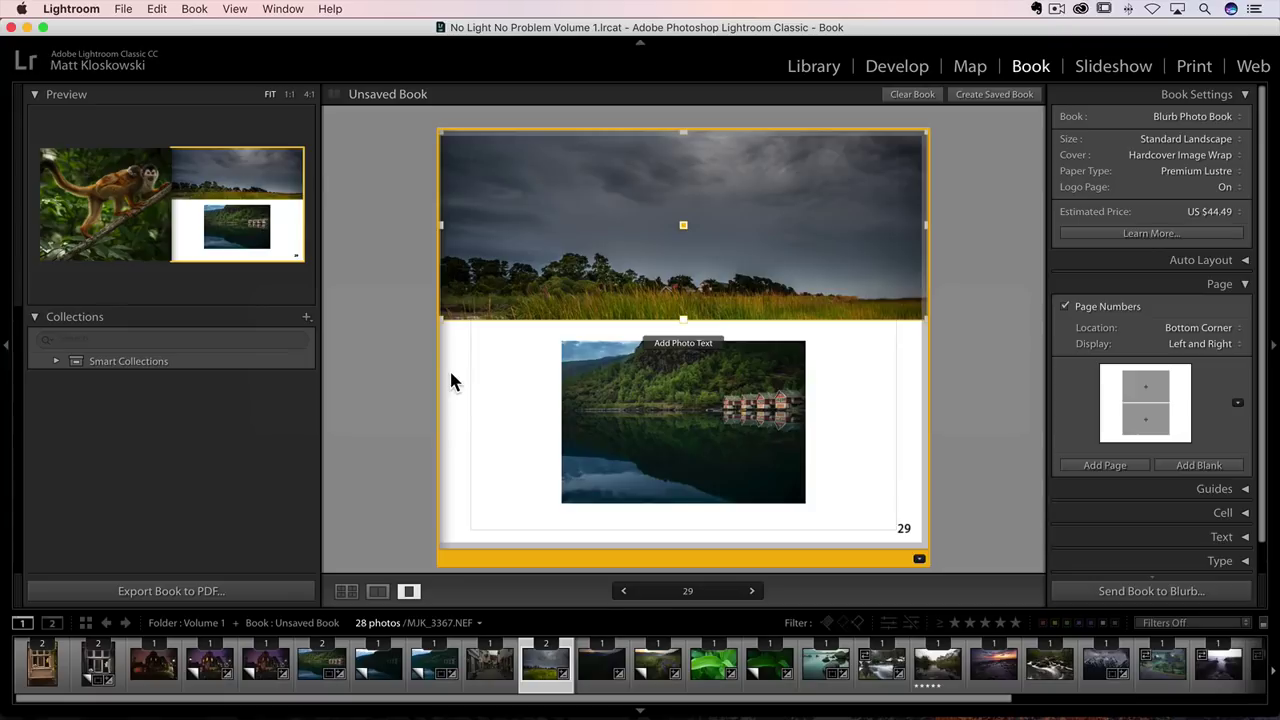
# Switch to the Library module to show the Hard Drive, Adobe Stock, Facebook and Flickr publish services.
pyautogui.click(815, 68)
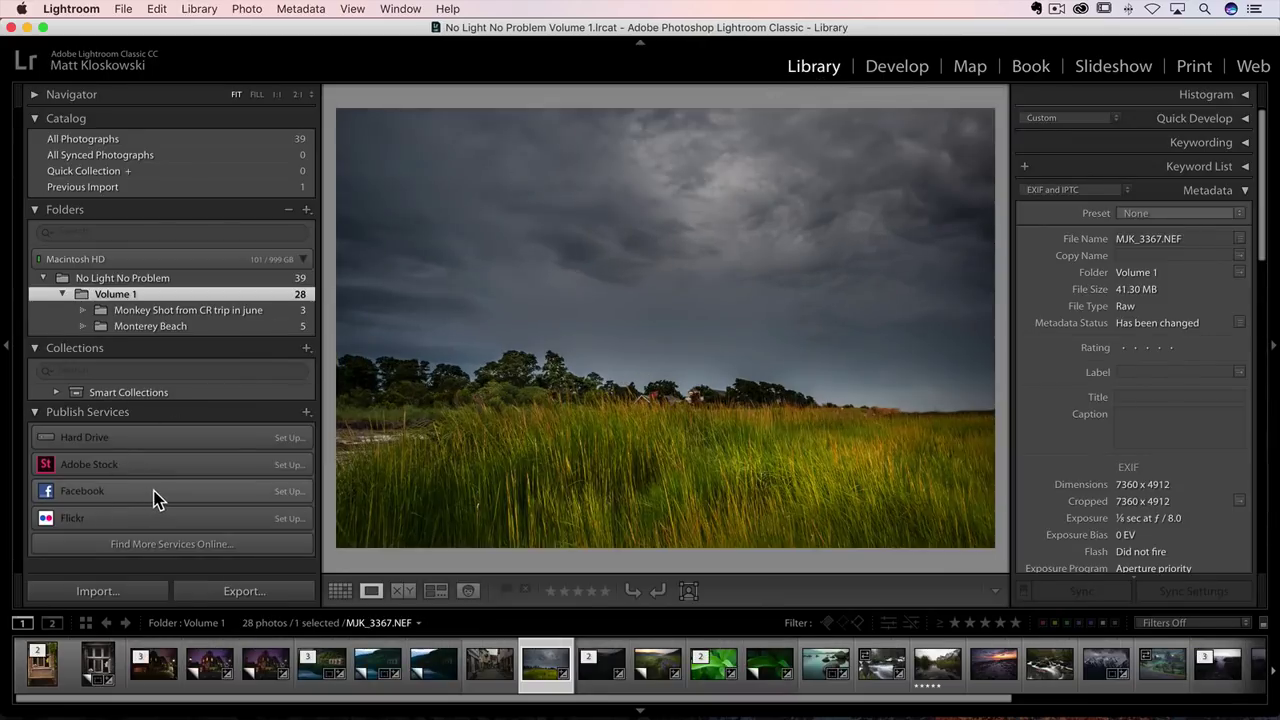